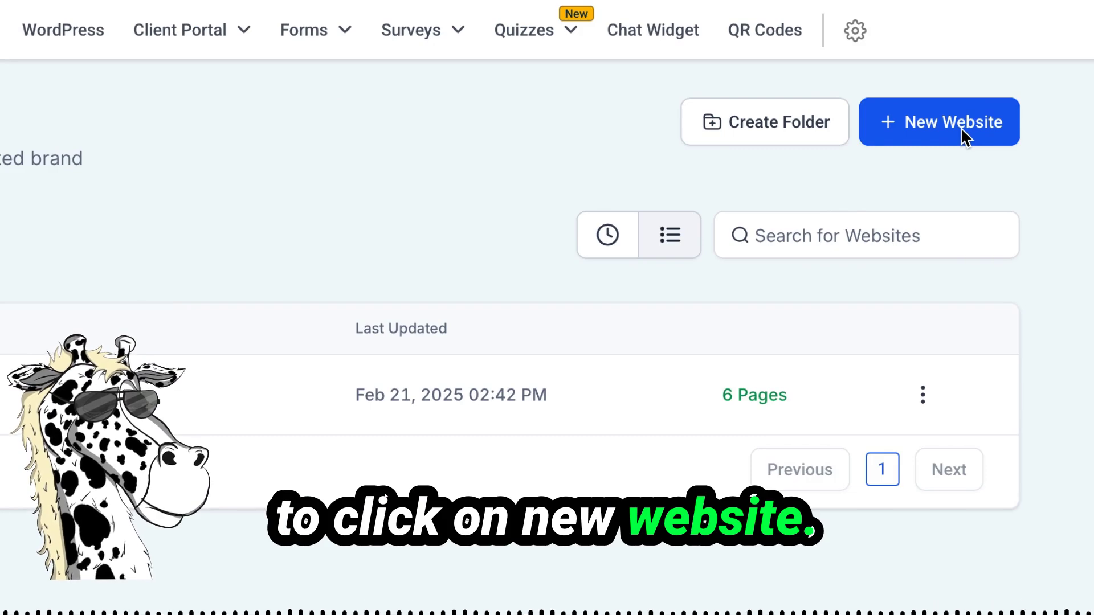
Step: Start a new website from a prebuilt template and browse the template library
click(960, 127)
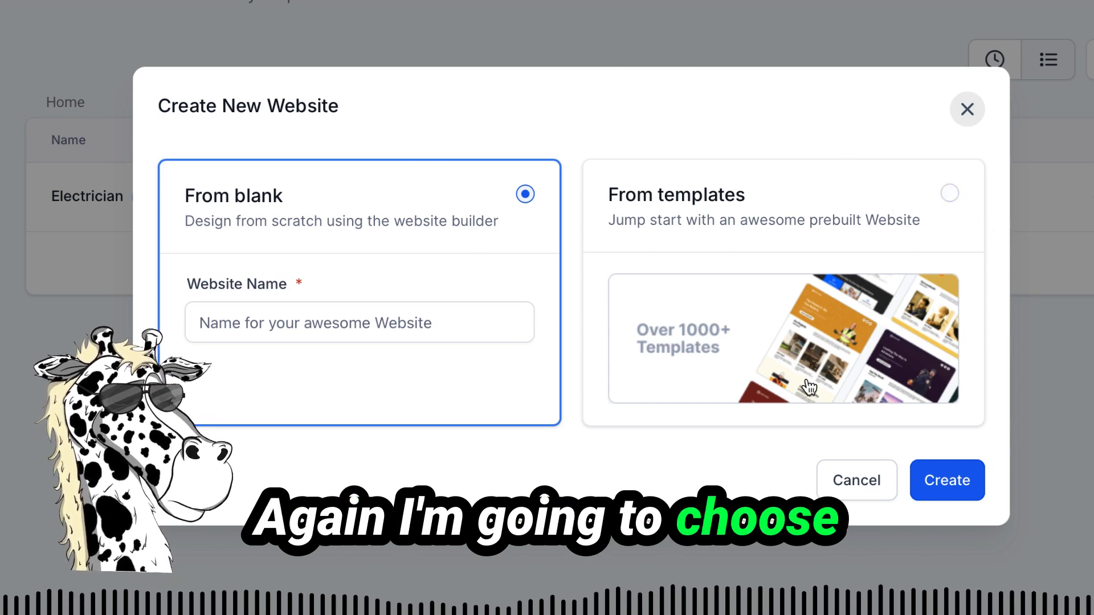
click(949, 193)
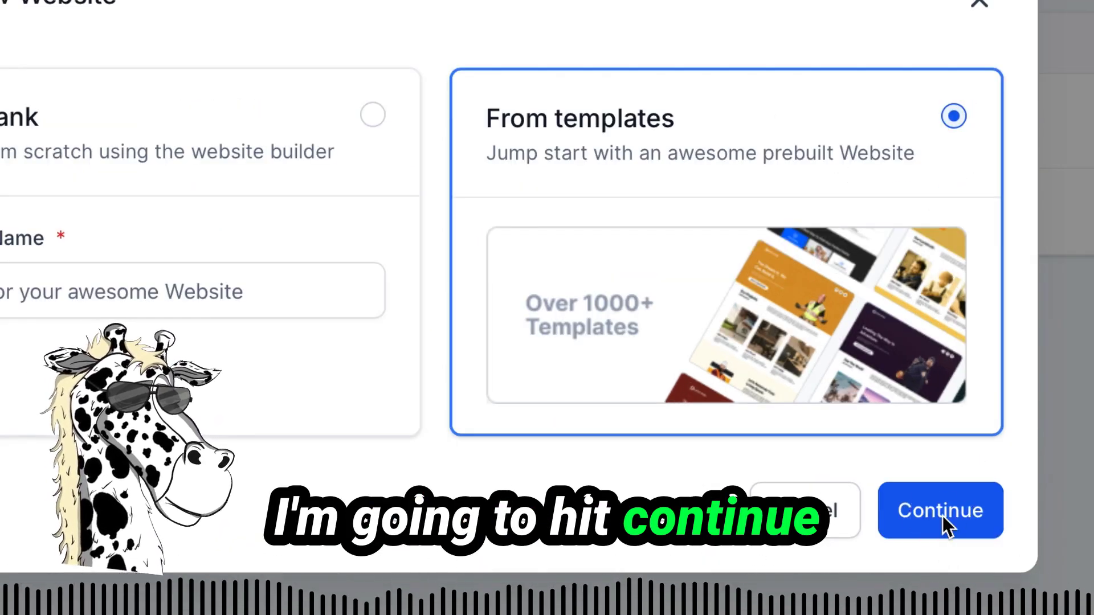
click(941, 518)
scroll(153, 363, down, 7)
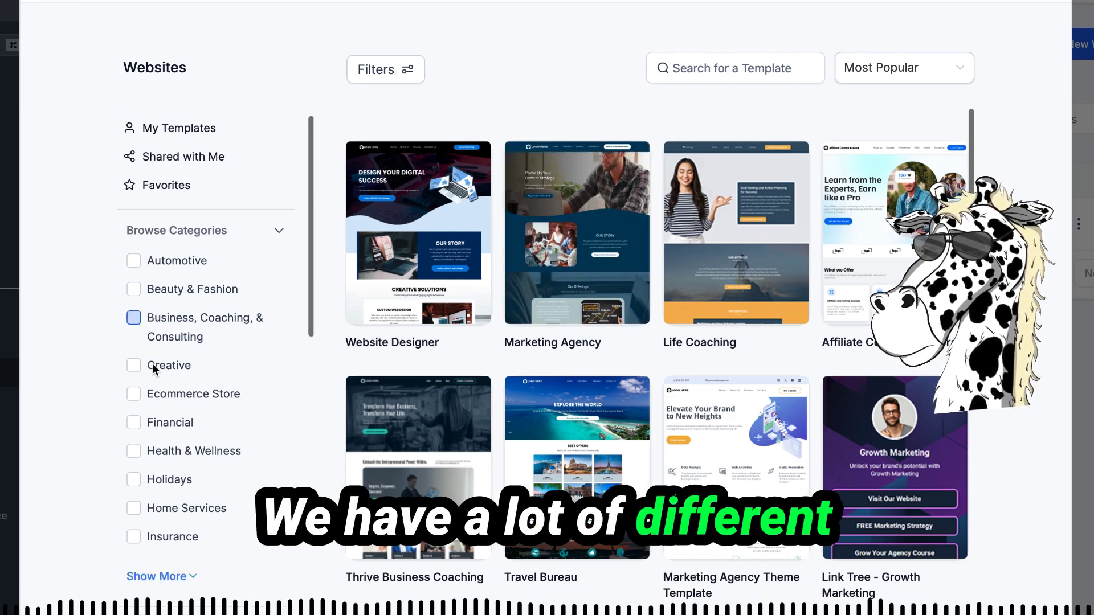
Step: Search the website templates for "training" and create the website from the Weight Loss Coach template
scroll(152, 364, up, 8)
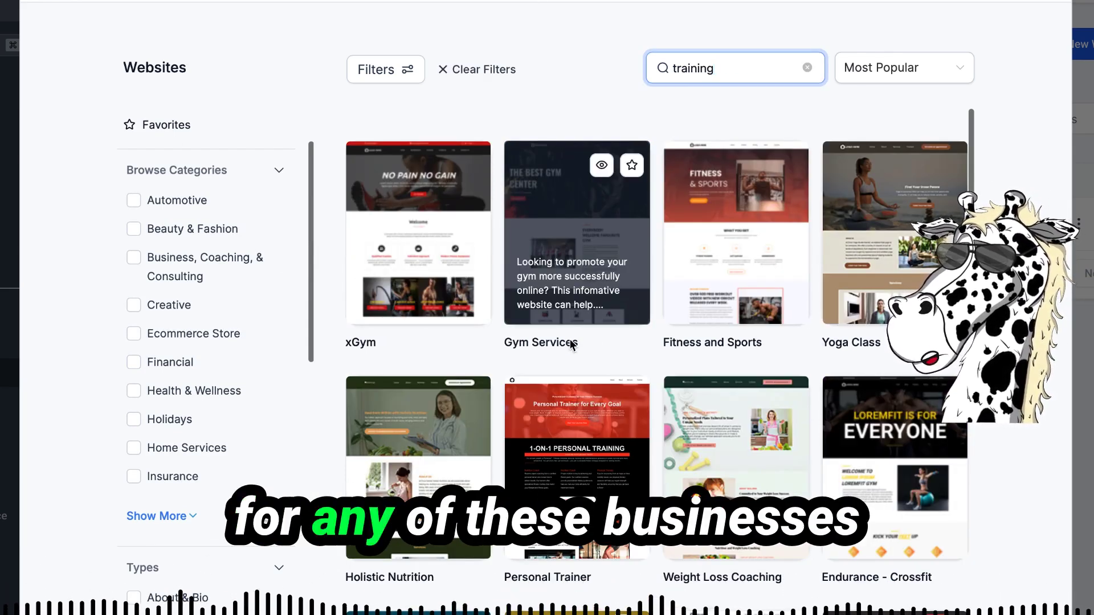
scroll(573, 342, down, 2)
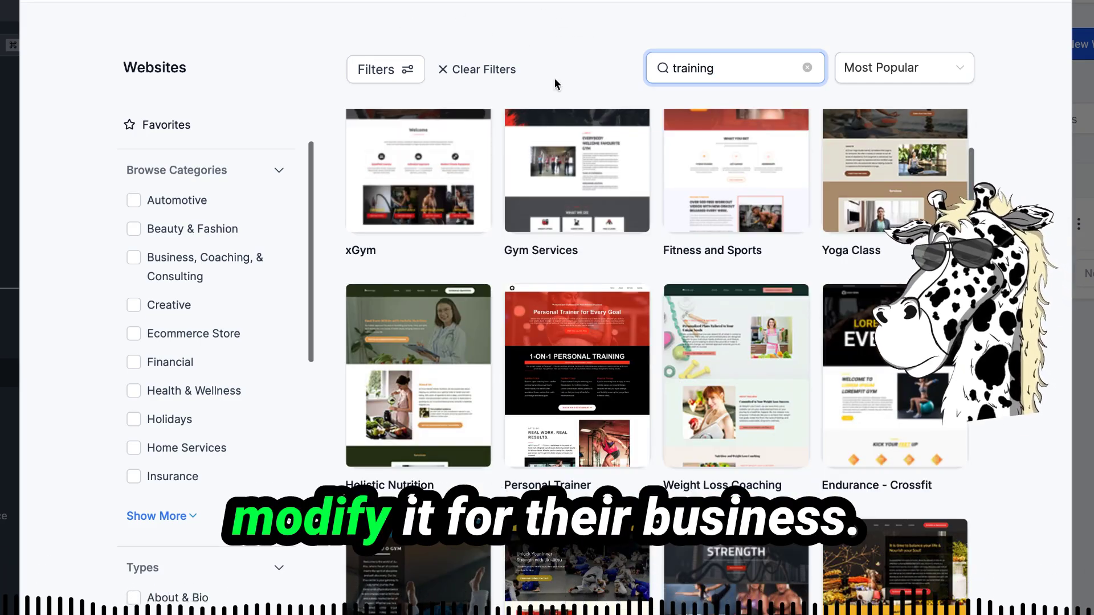
scroll(576, 371, down, 5)
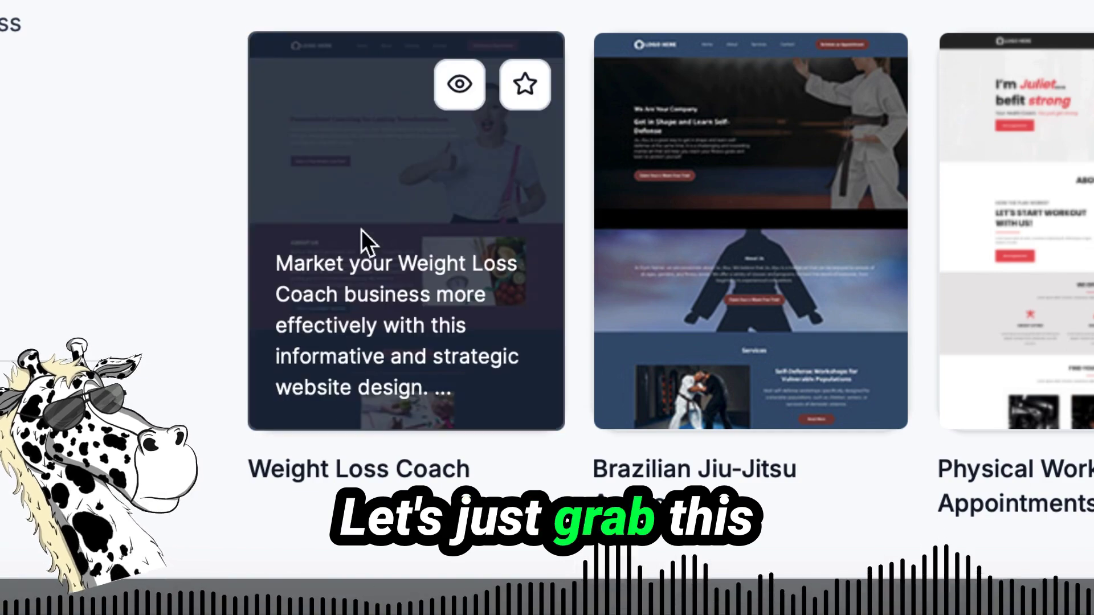
click(361, 212)
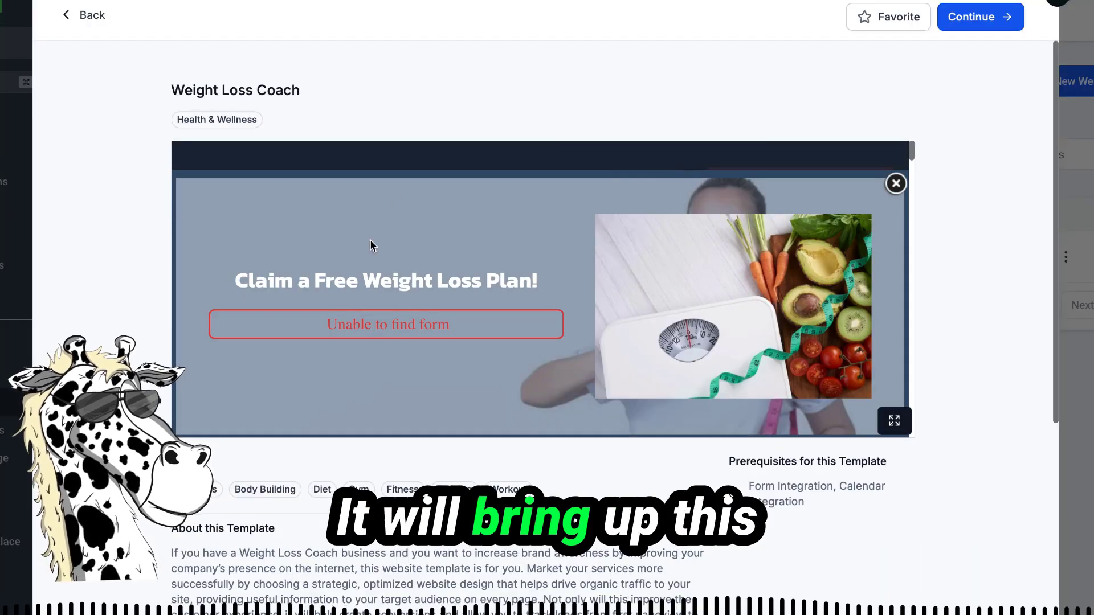
scroll(547, 319, down, 5)
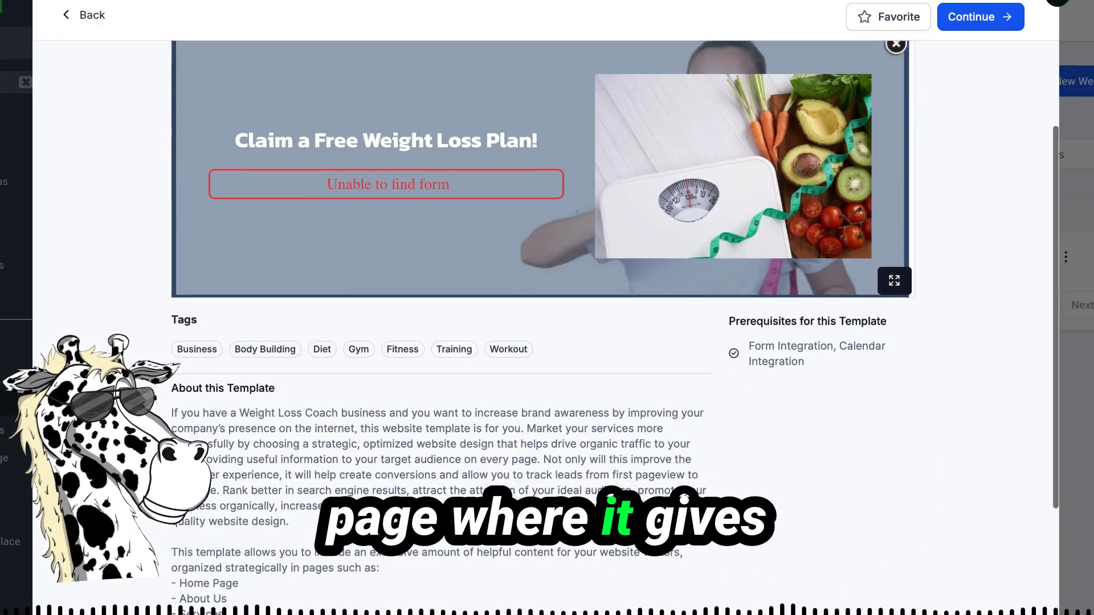
scroll(1004, 317, up, 5)
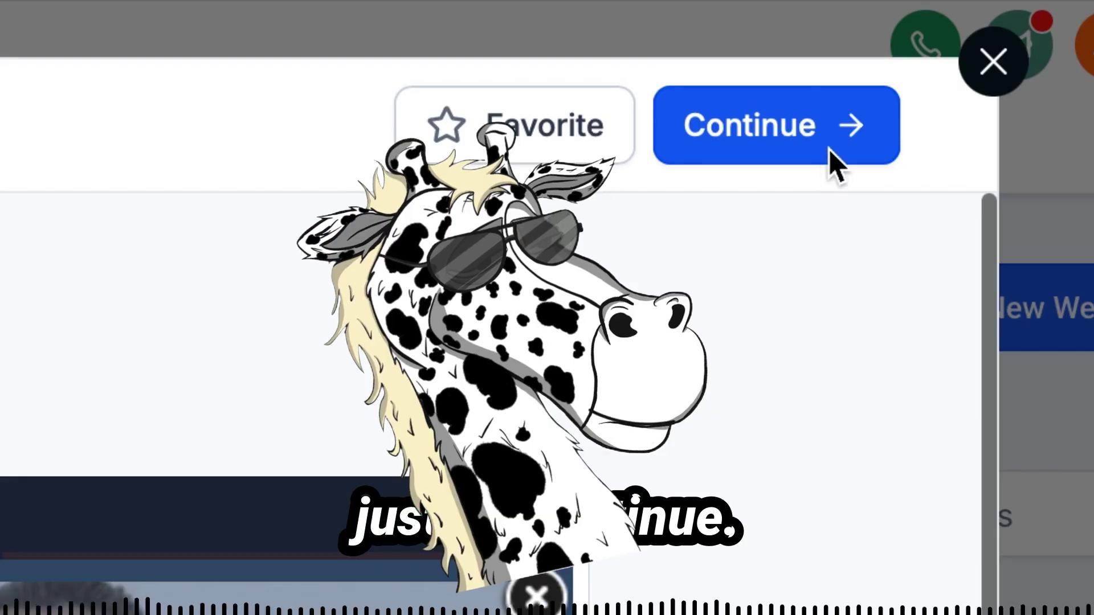
click(998, 21)
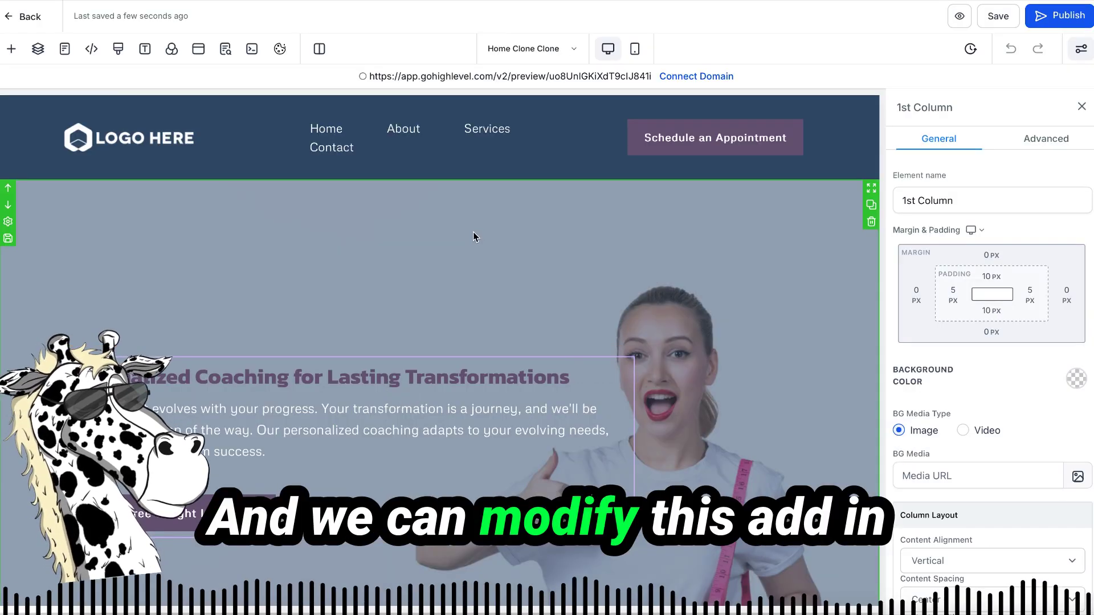
click(685, 355)
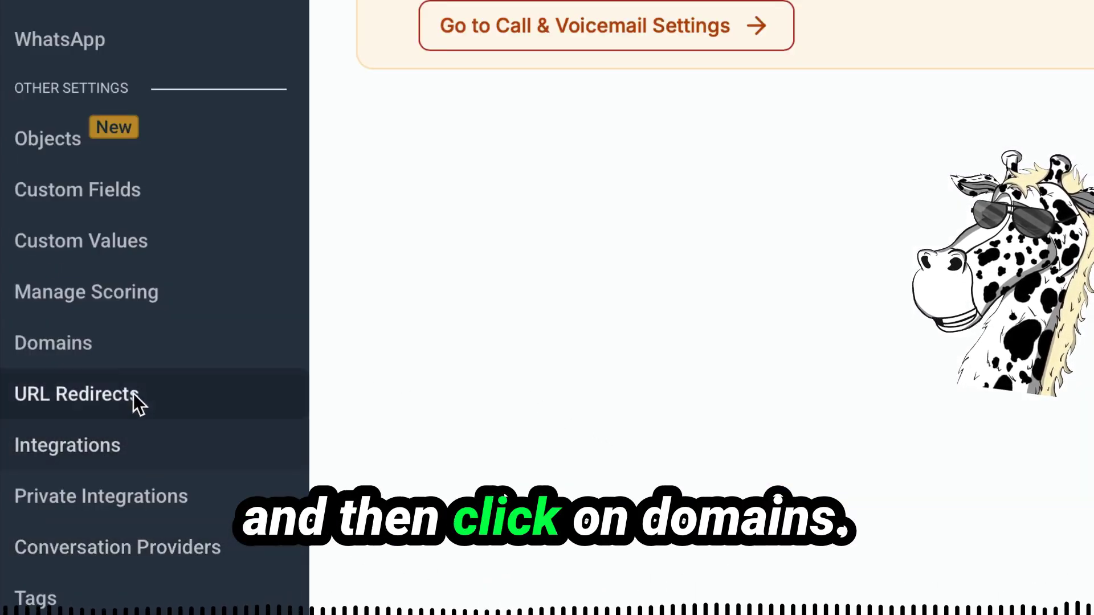
Step: Open the domain settings, view the page for purchasing a domain, and return to the domain list
click(102, 348)
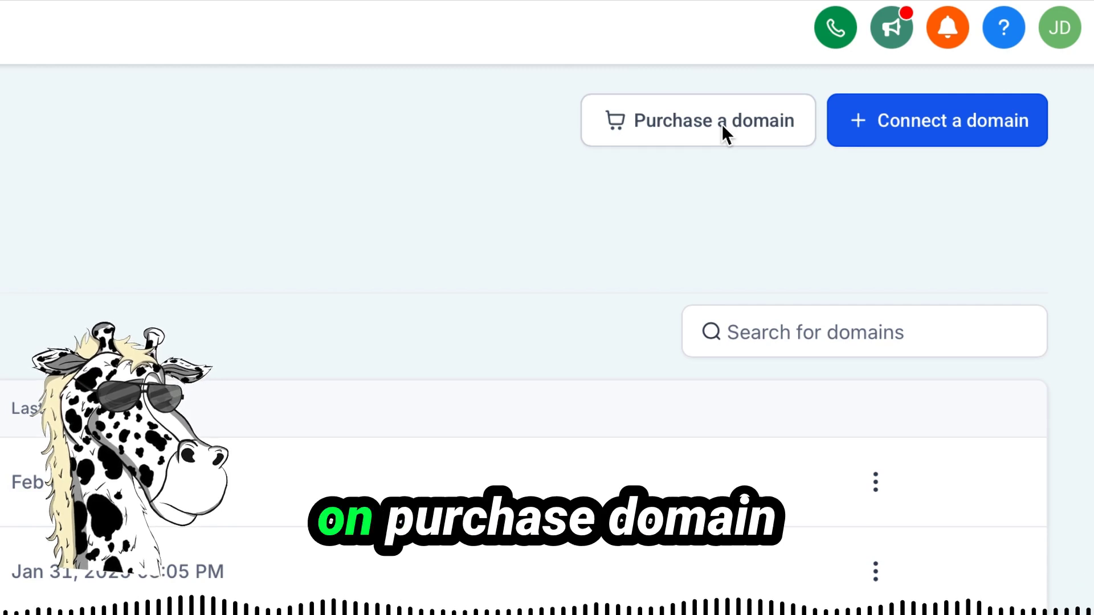
click(890, 29)
click(18, 187)
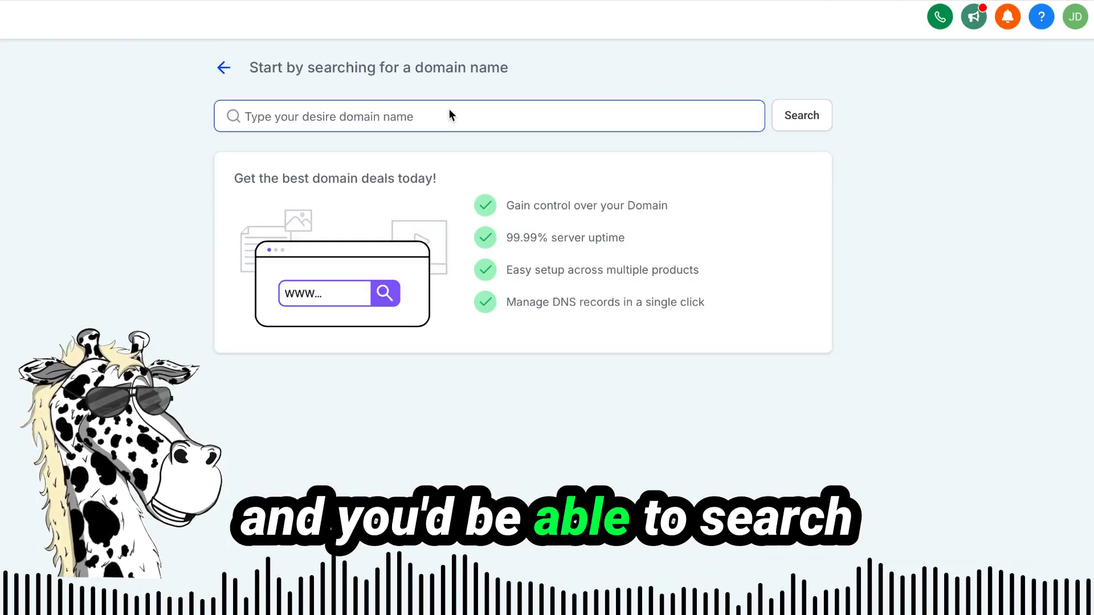
click(810, 138)
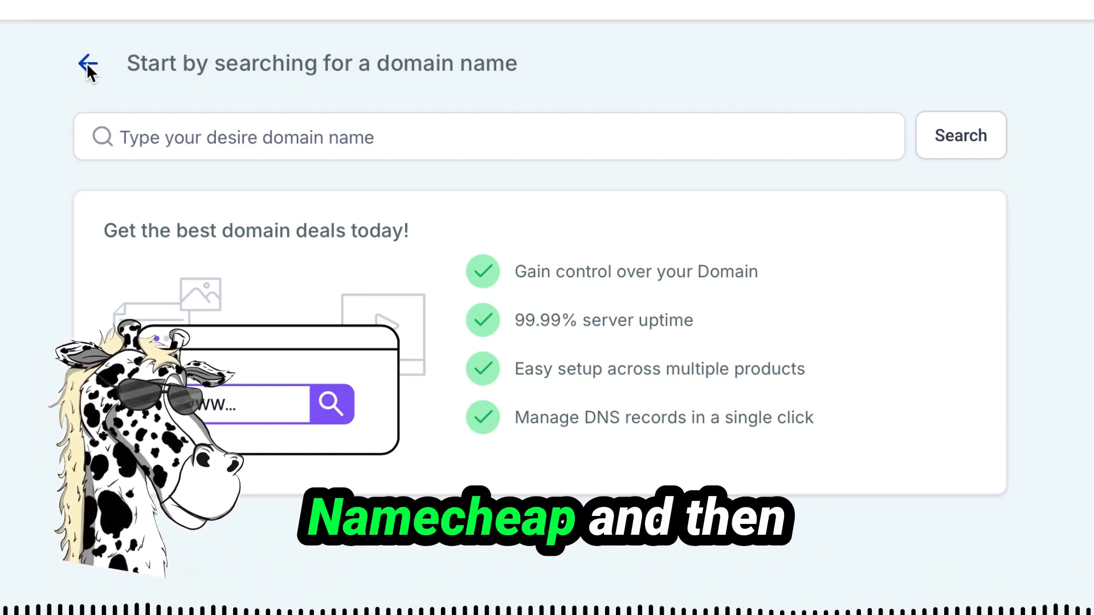
click(86, 63)
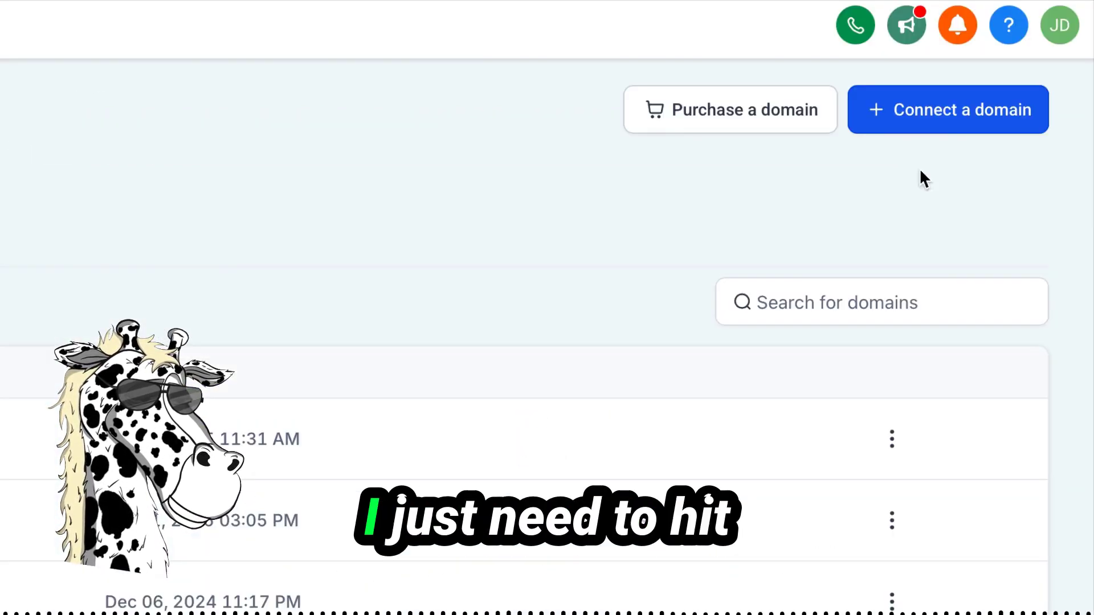
click(956, 125)
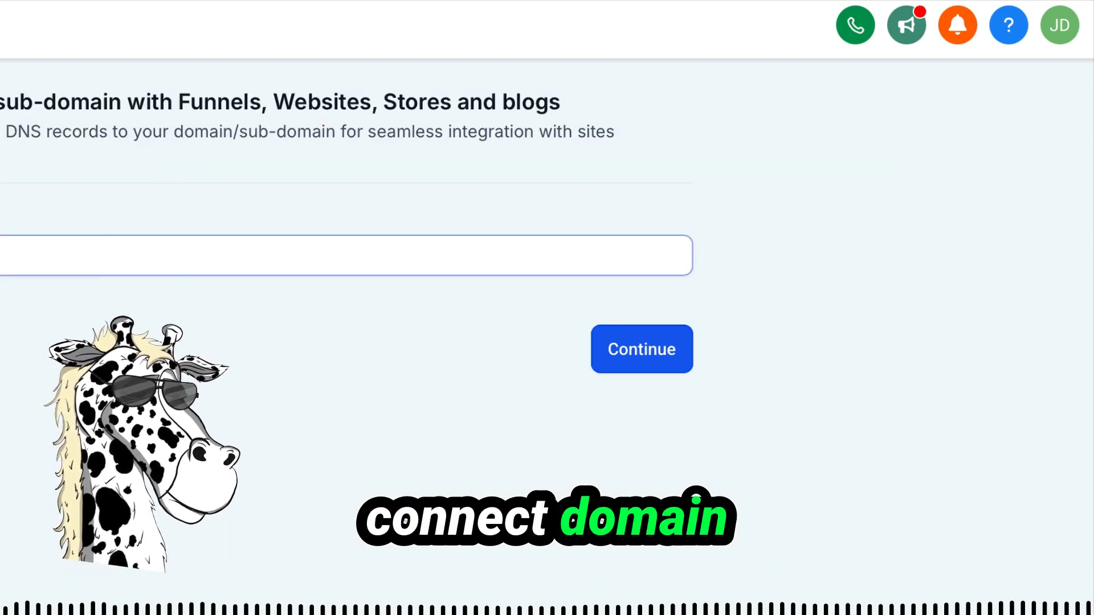
click(170, 255)
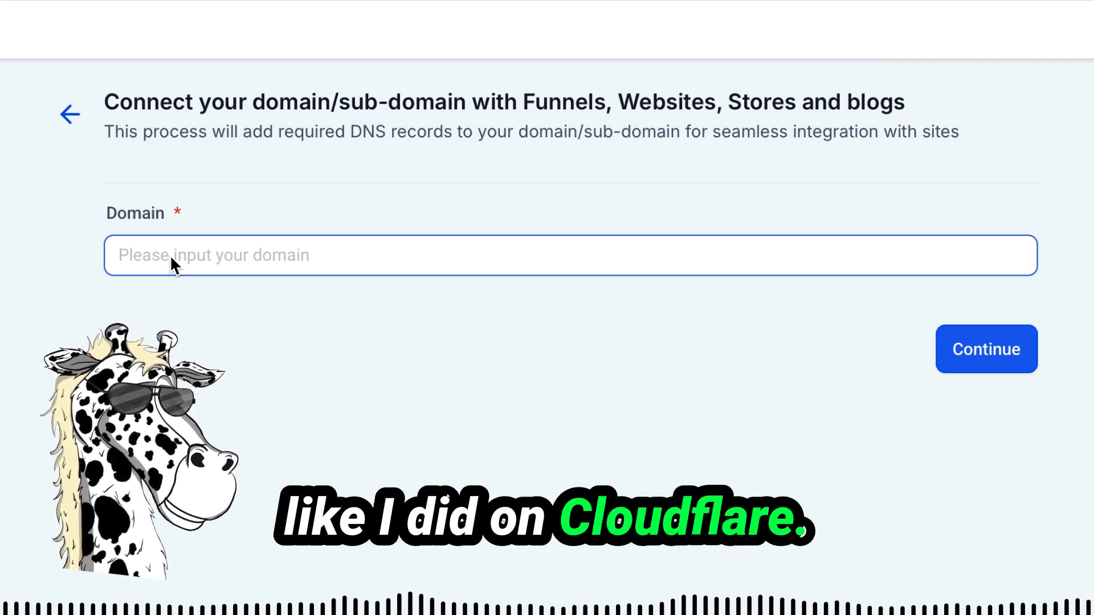
text(aibot101.com)
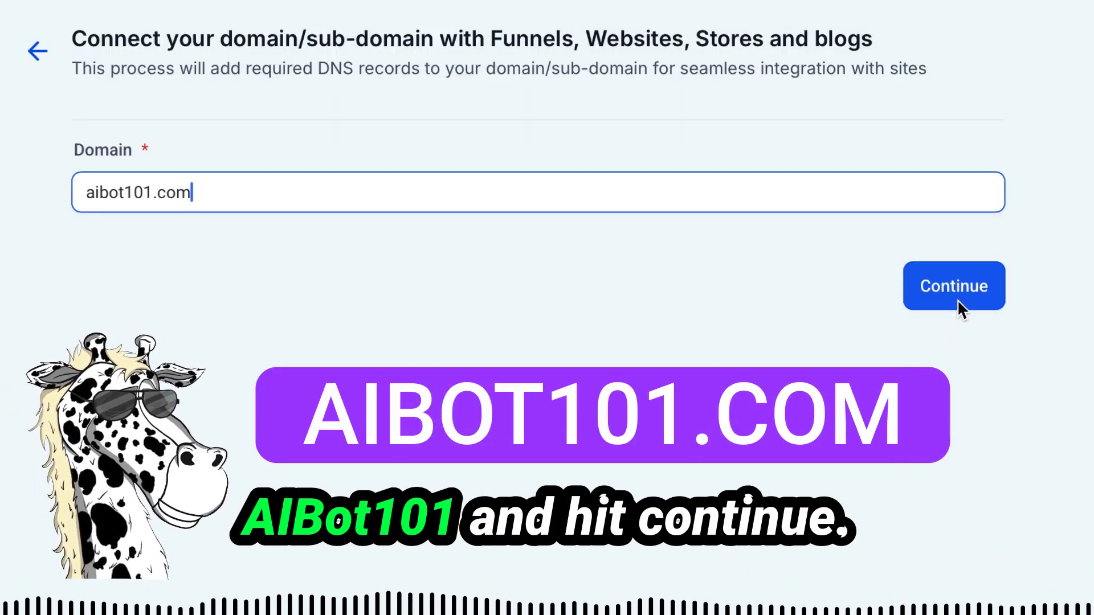
click(964, 297)
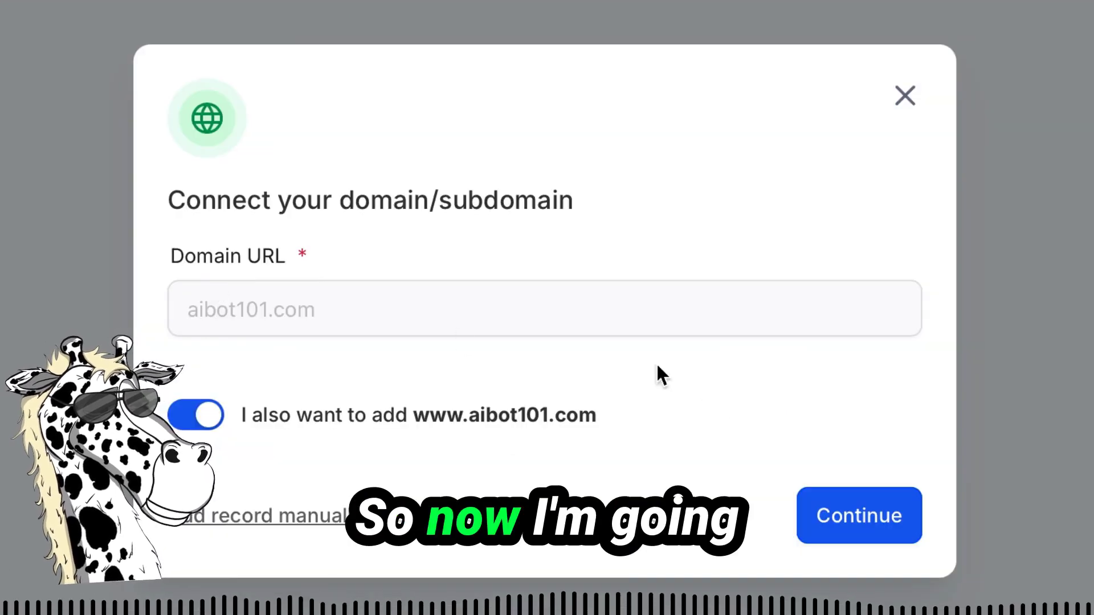
click(894, 525)
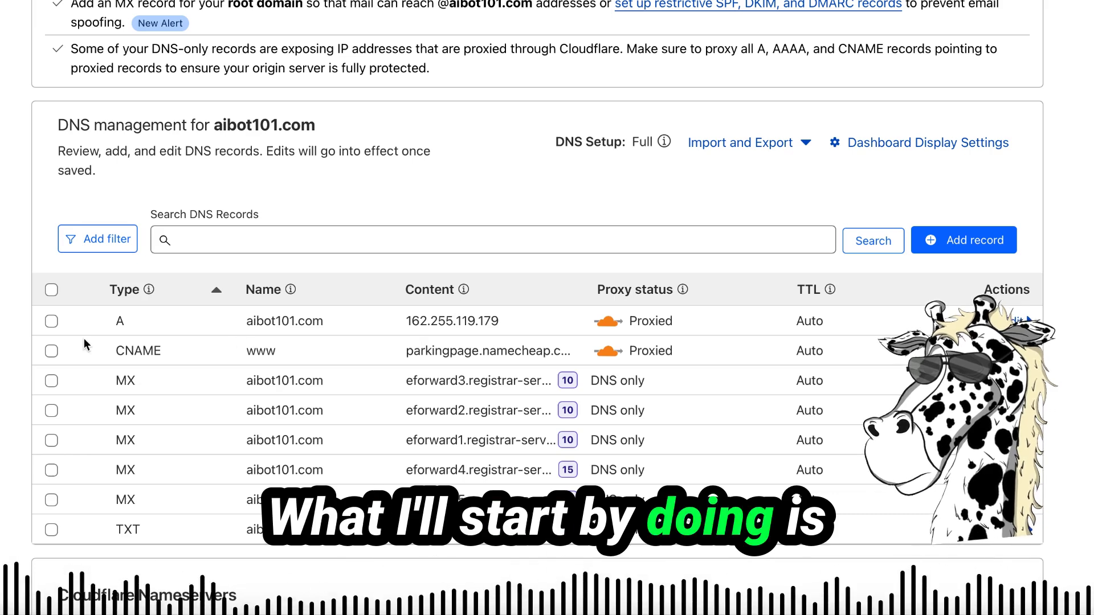
Step: Switch to Cloudflare and delete the A record and the www CNAME record of aibot101.com
click(52, 352)
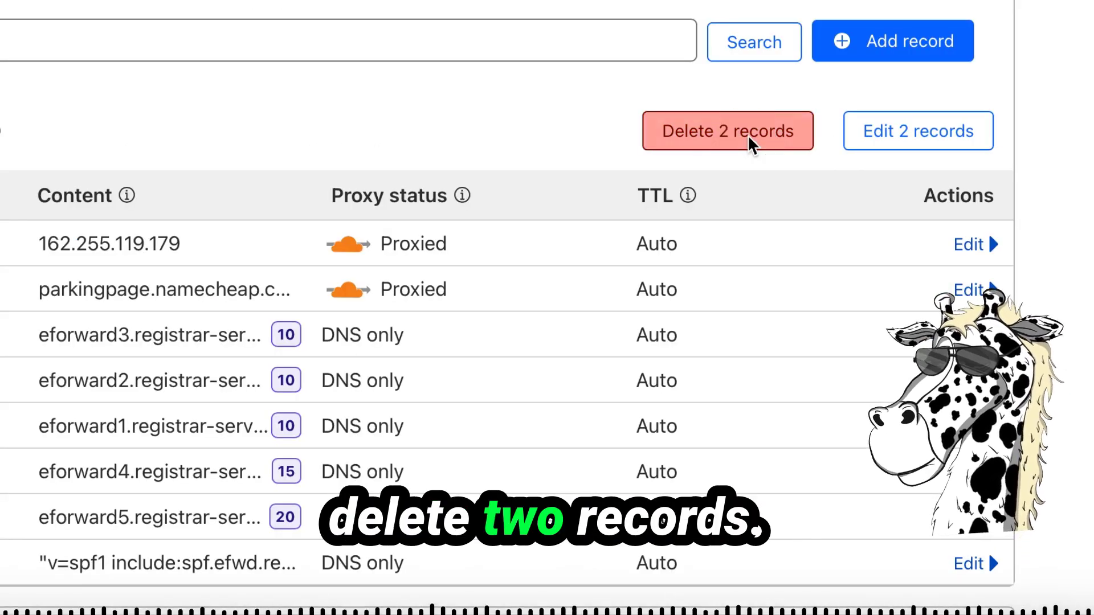
click(869, 303)
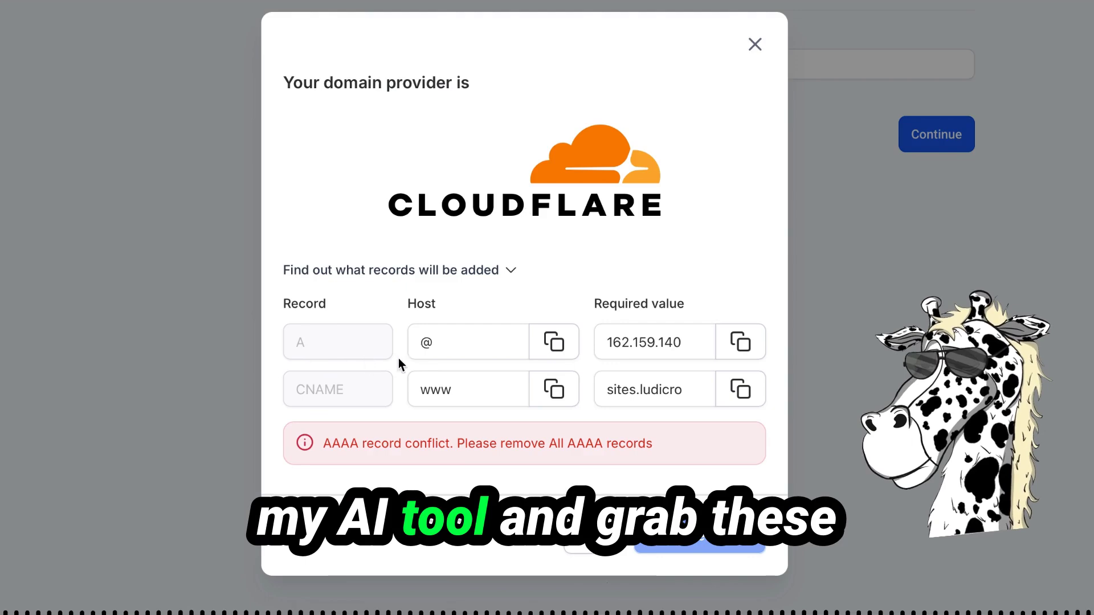
click(514, 326)
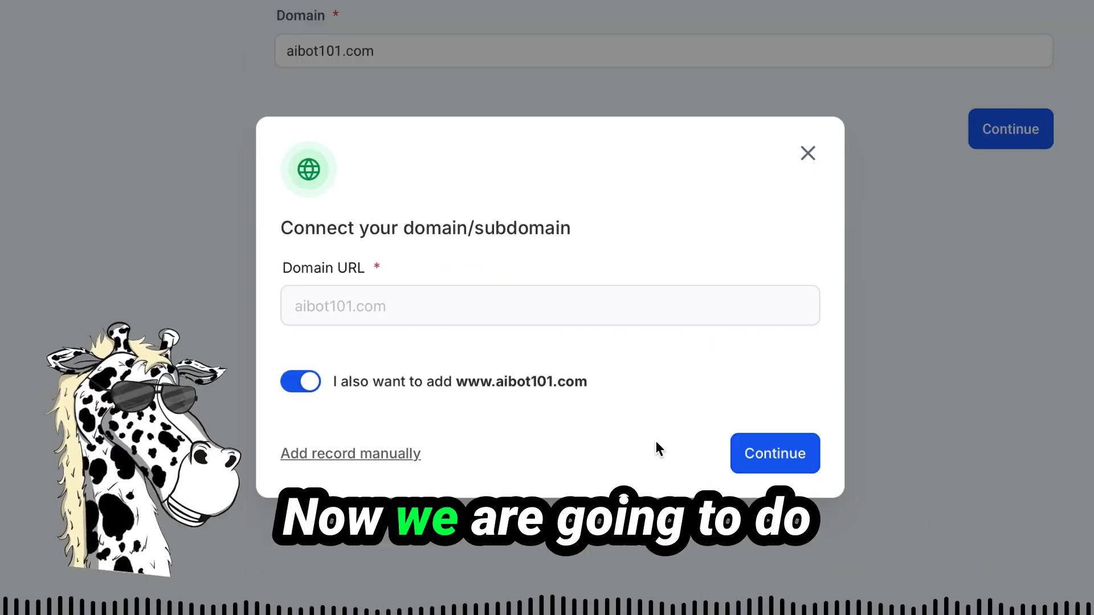
click(776, 454)
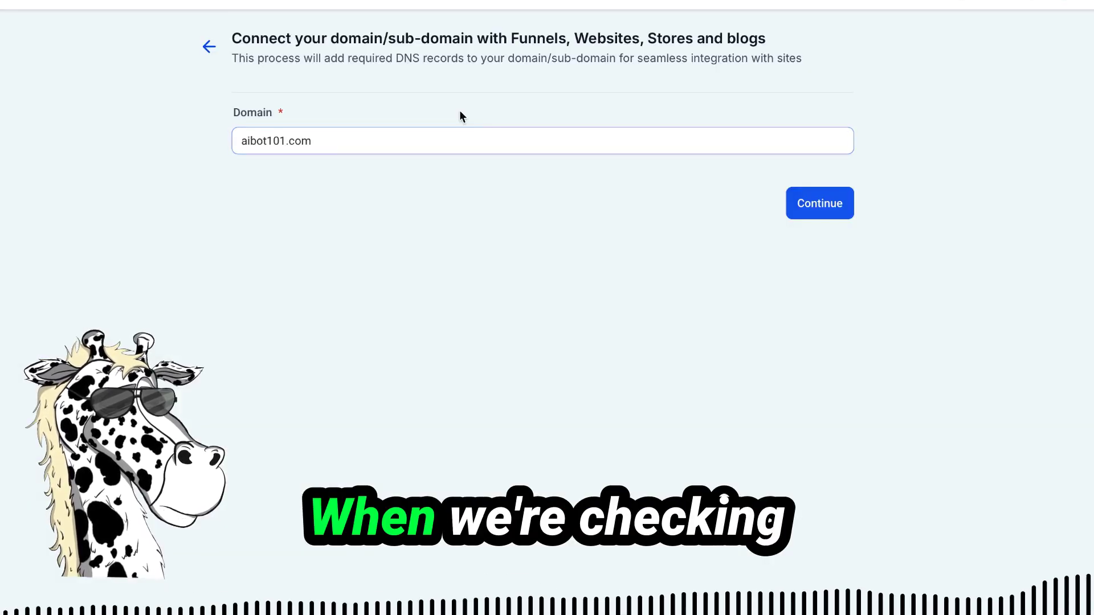
click(283, 149)
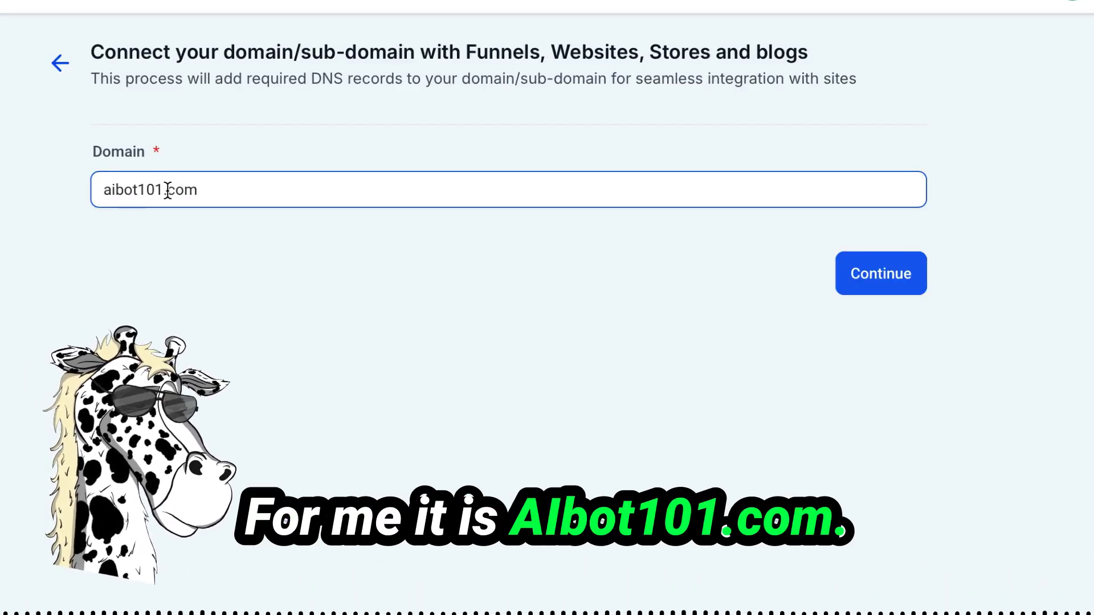
click(409, 234)
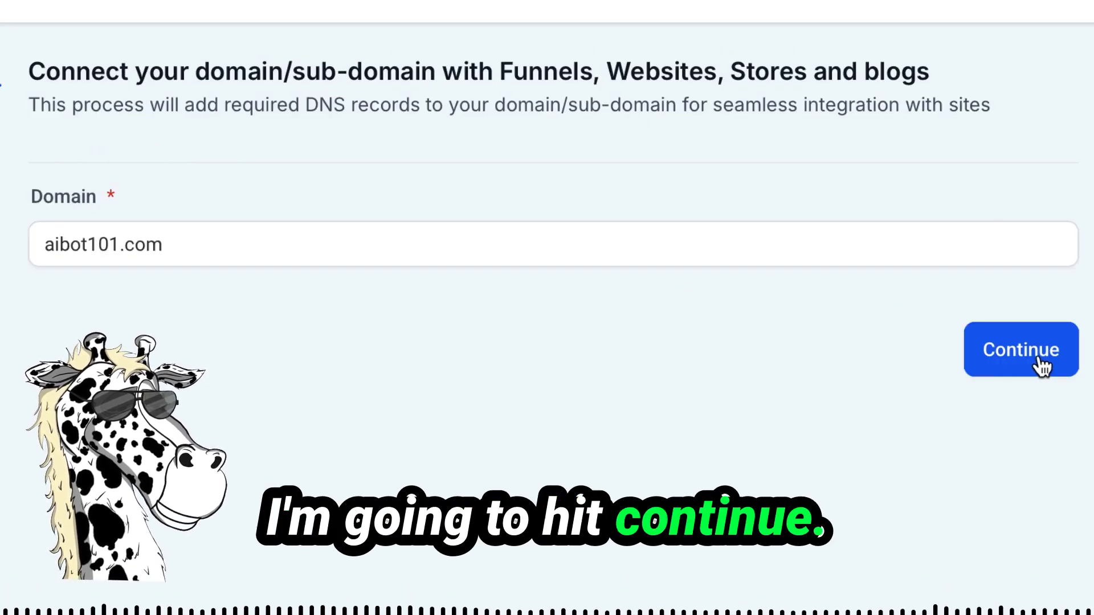
click(1042, 365)
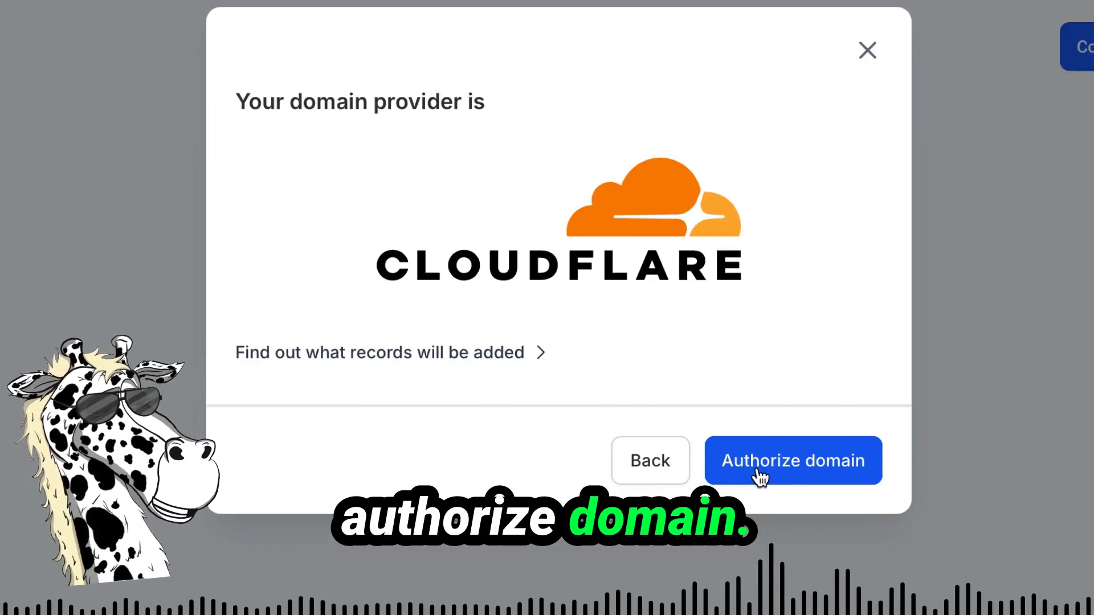
Step: Authorize LeadConnector's DNS records in Cloudflare, confirming with aibot101.com to delete the conflicting records
click(759, 476)
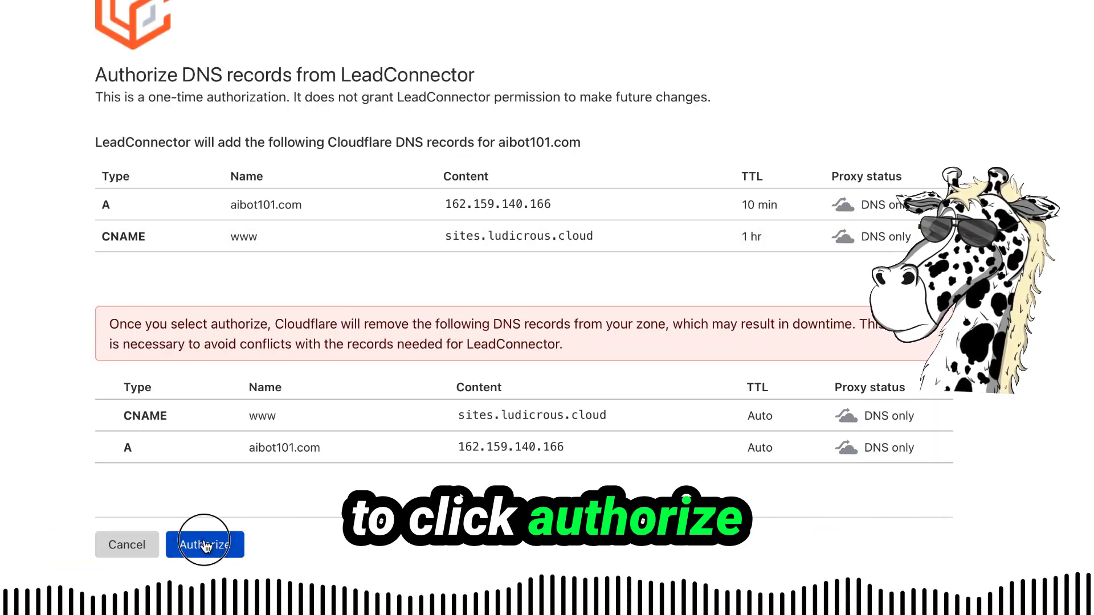
click(206, 546)
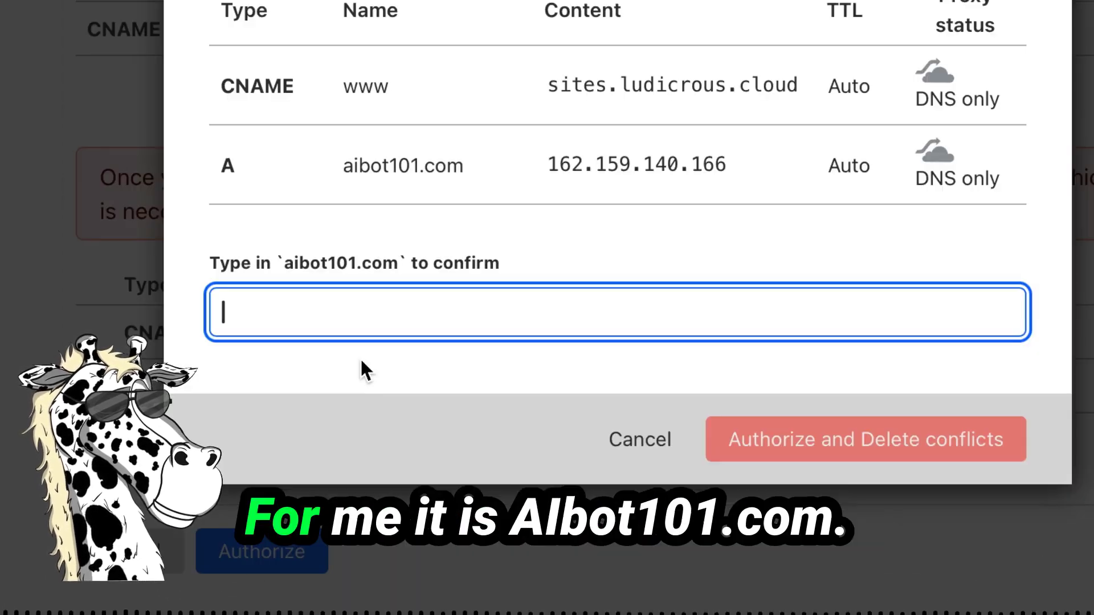
text(aibo)
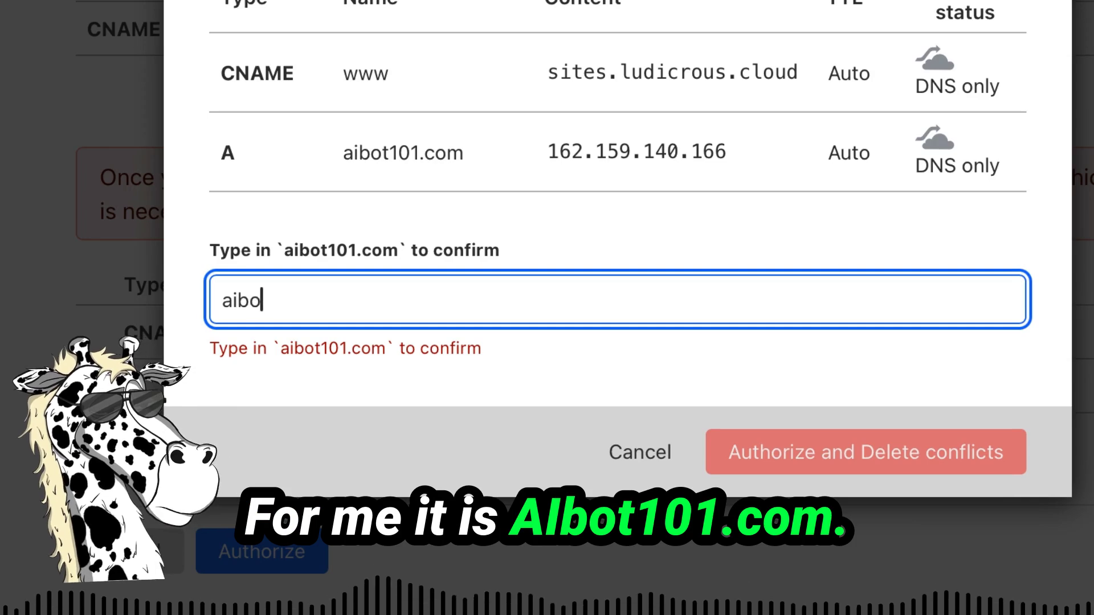
text(t101.c)
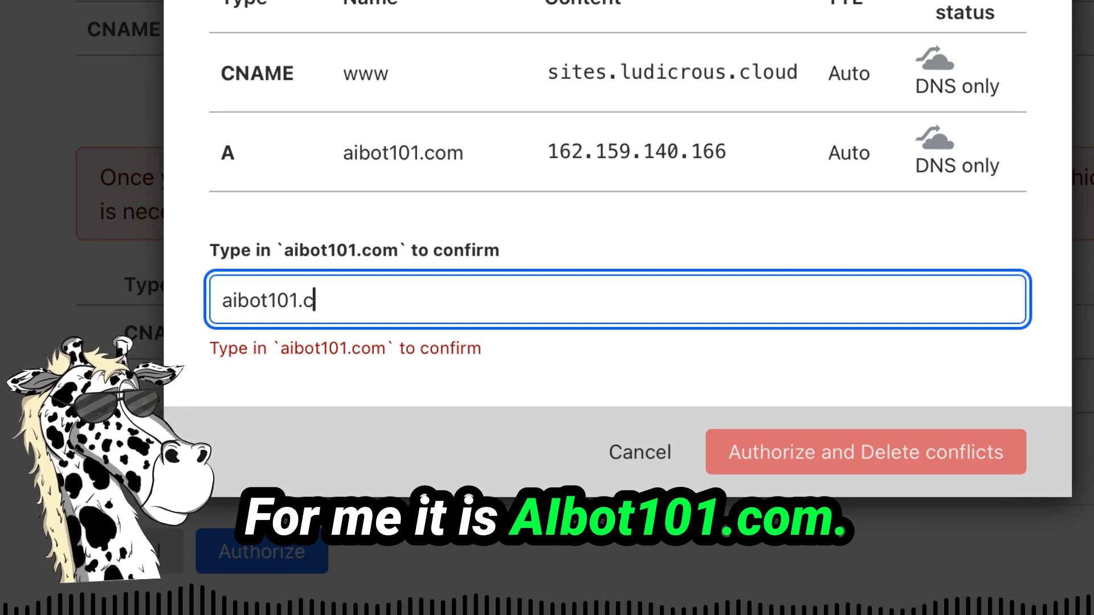
text(om)
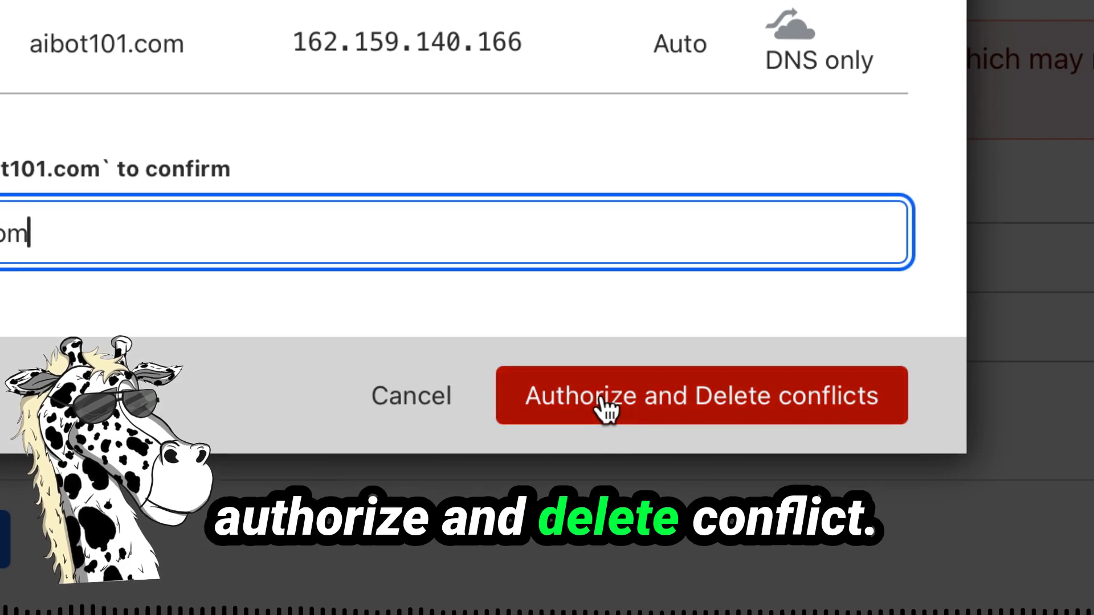
click(605, 409)
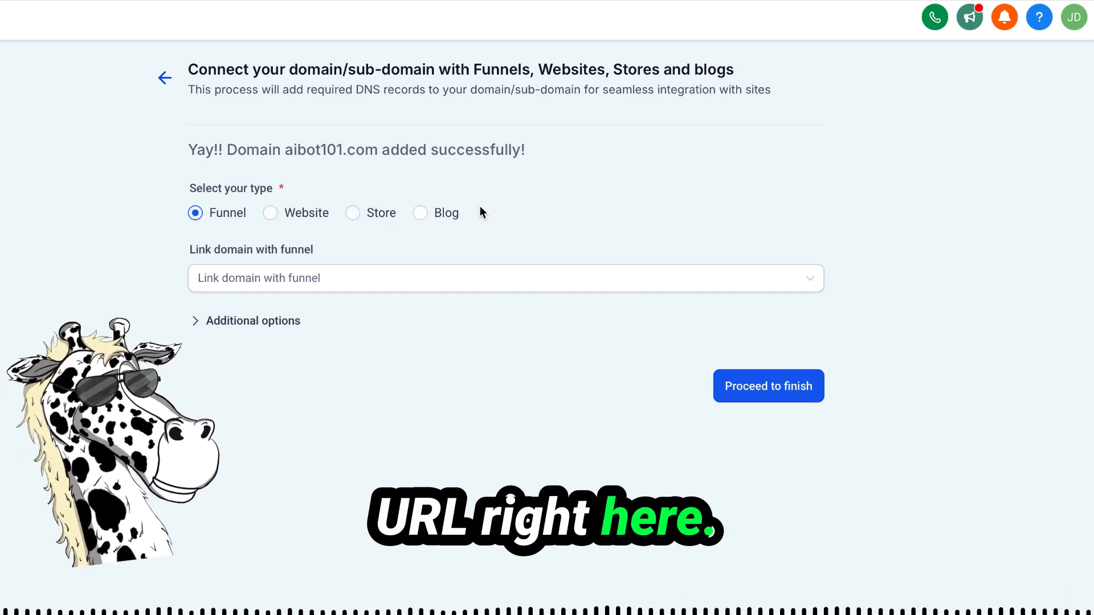
Step: Set the connected domain's type to Website and finish the domain setup
click(270, 212)
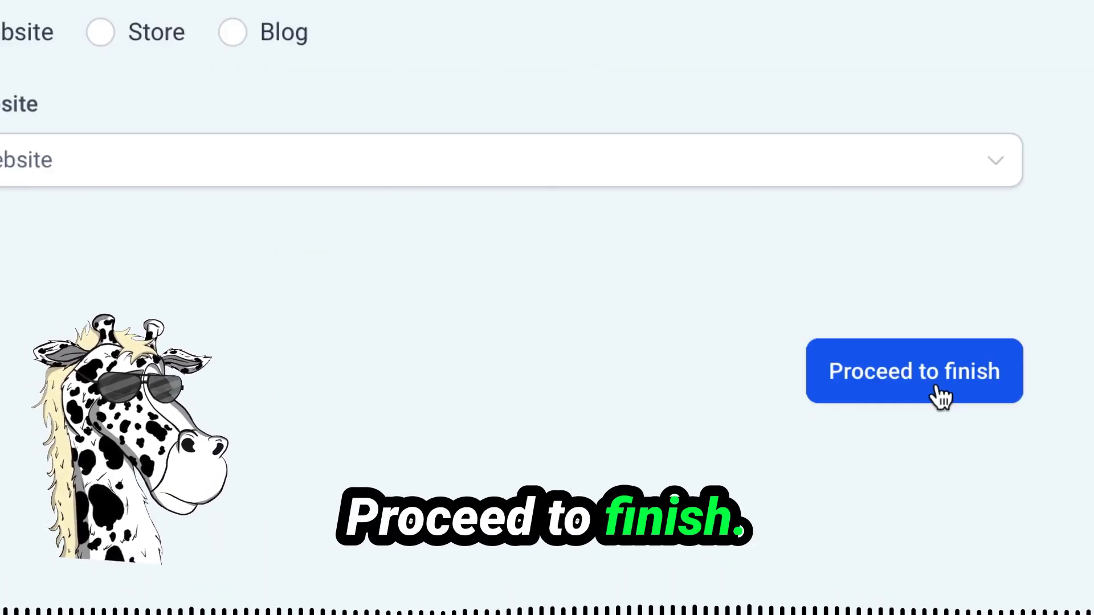
click(782, 399)
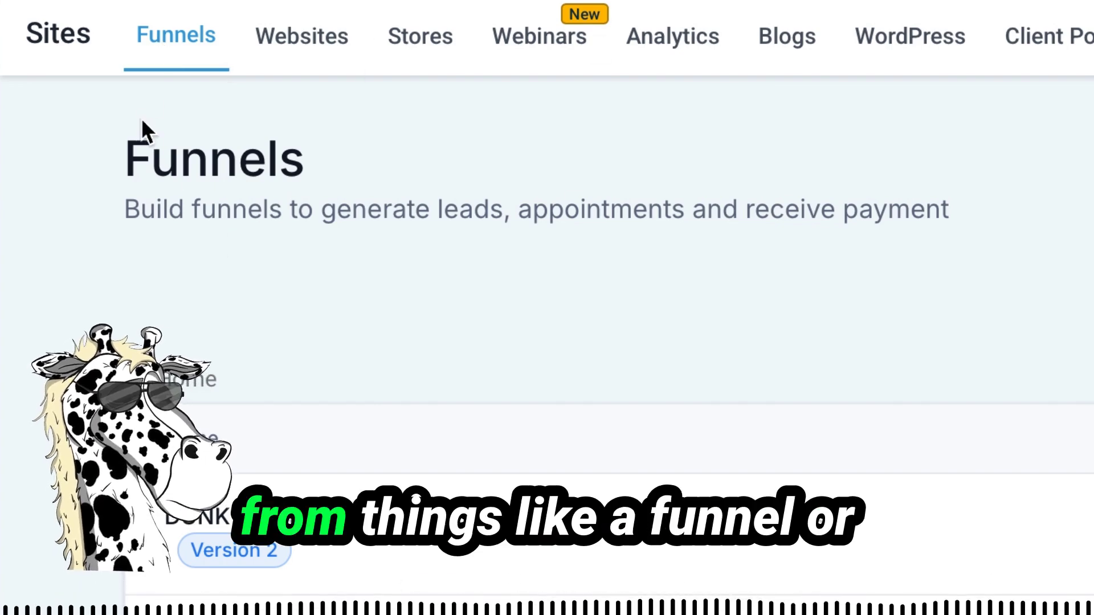
Step: Browse the prebuilt templates for a new funnel and open the free checklist offer on an example funnel page
click(335, 52)
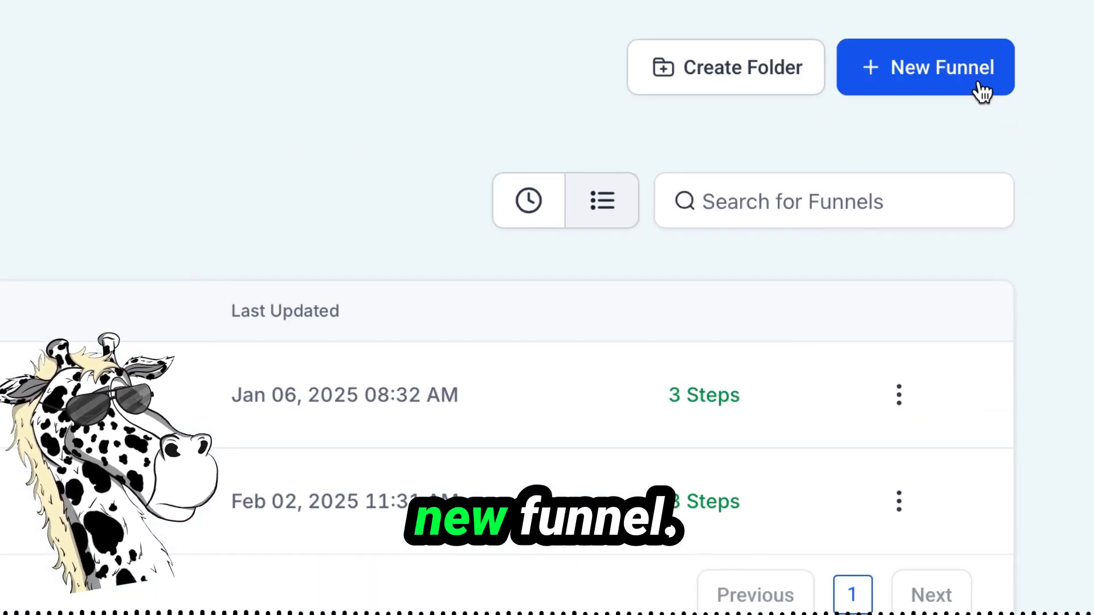
click(1023, 117)
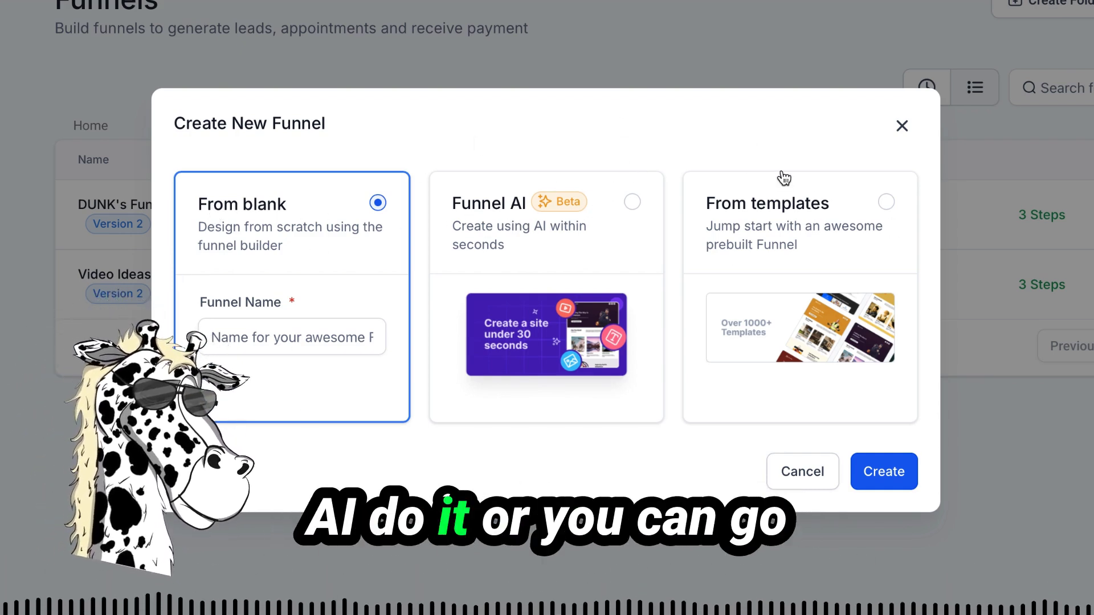
click(887, 202)
click(866, 474)
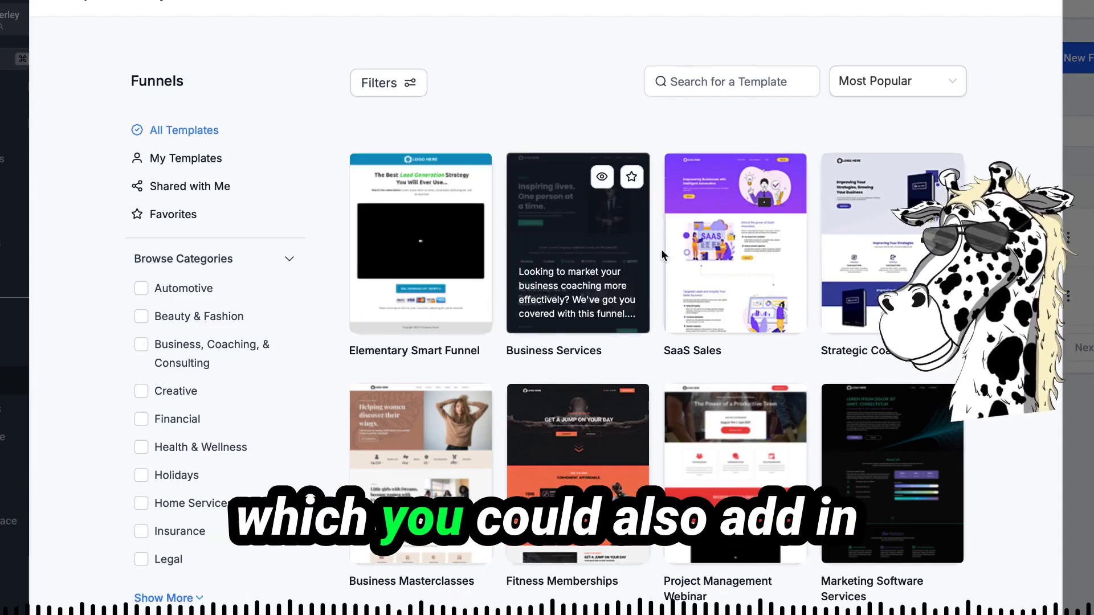
mouse_move(723, 278)
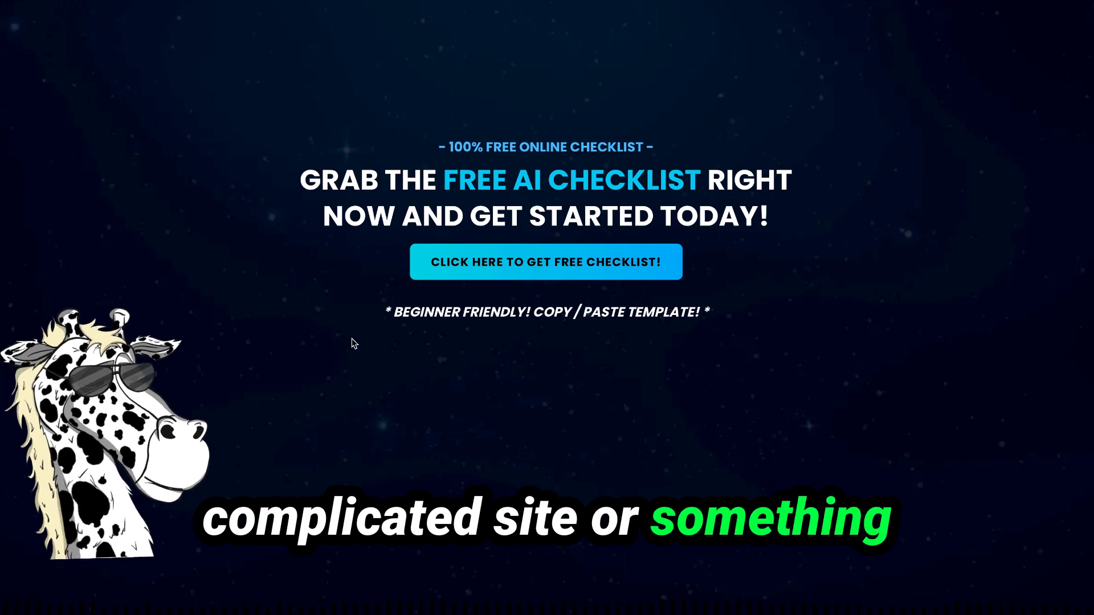
click(570, 268)
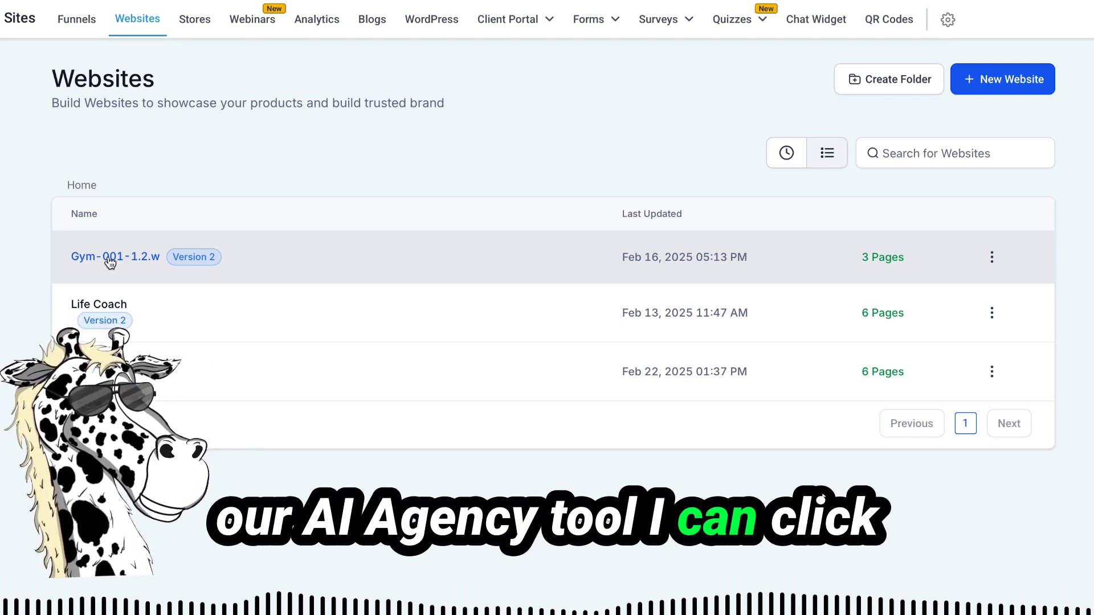
Step: Assign the domain aibot101.com to the Gym-001-1.2.w website in its settings and save
click(109, 257)
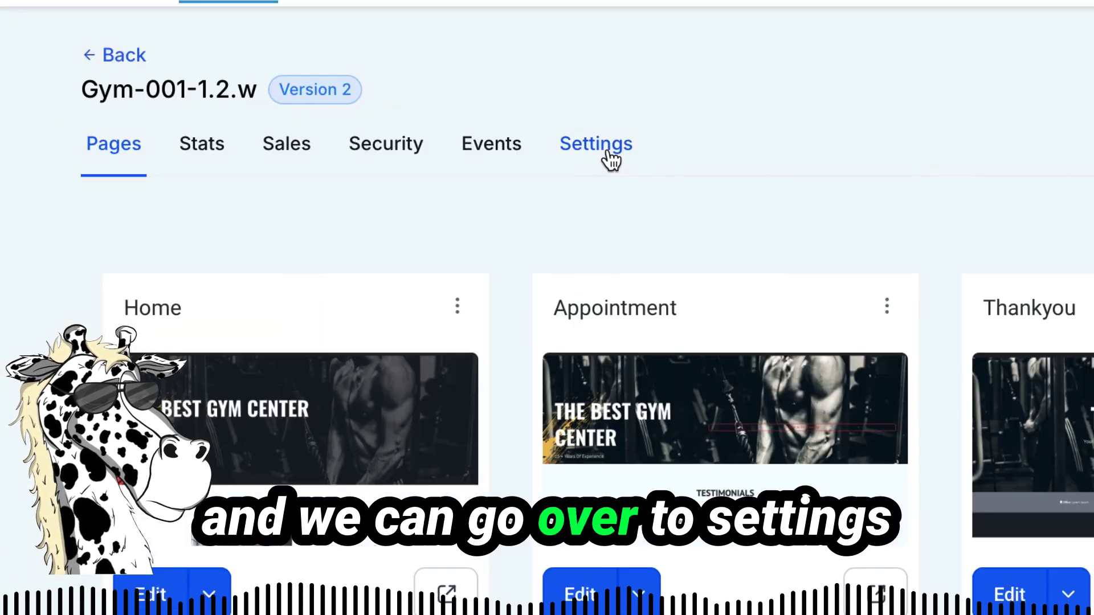
click(614, 158)
click(1032, 362)
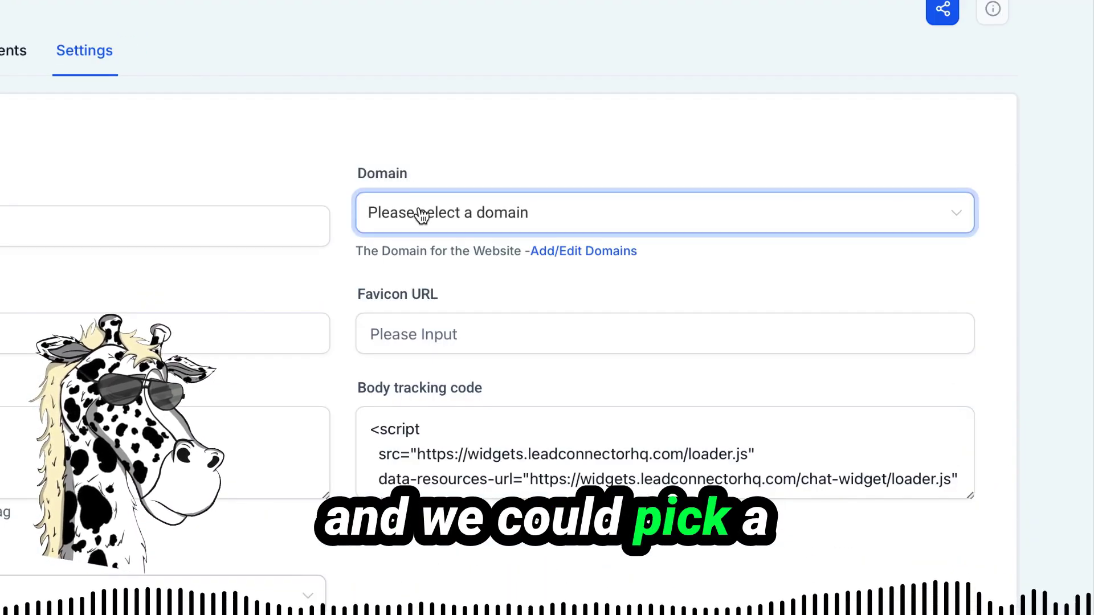
click(417, 216)
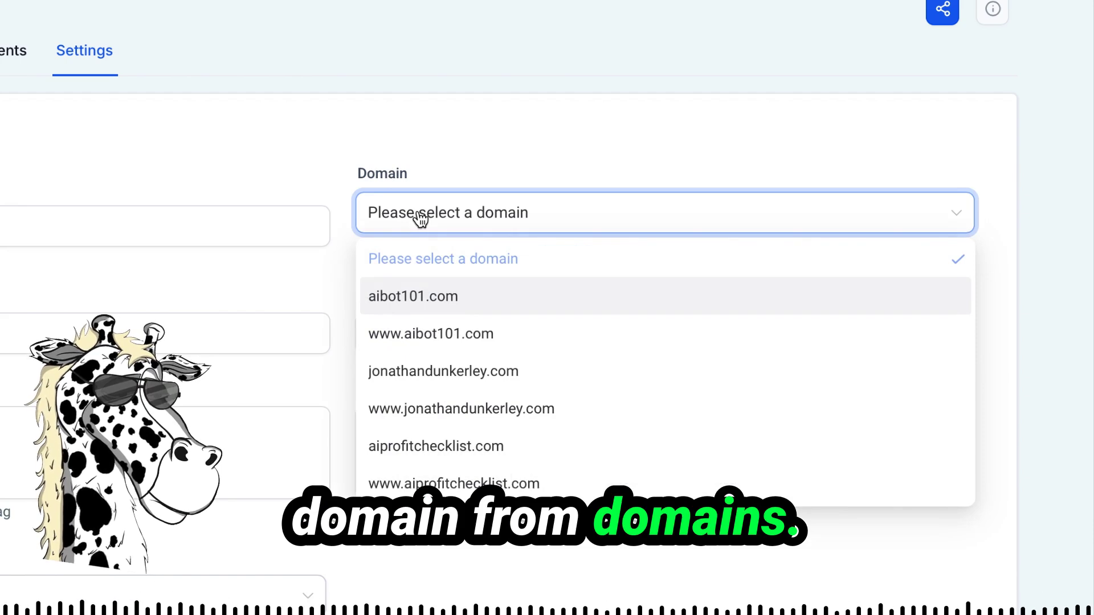
click(397, 308)
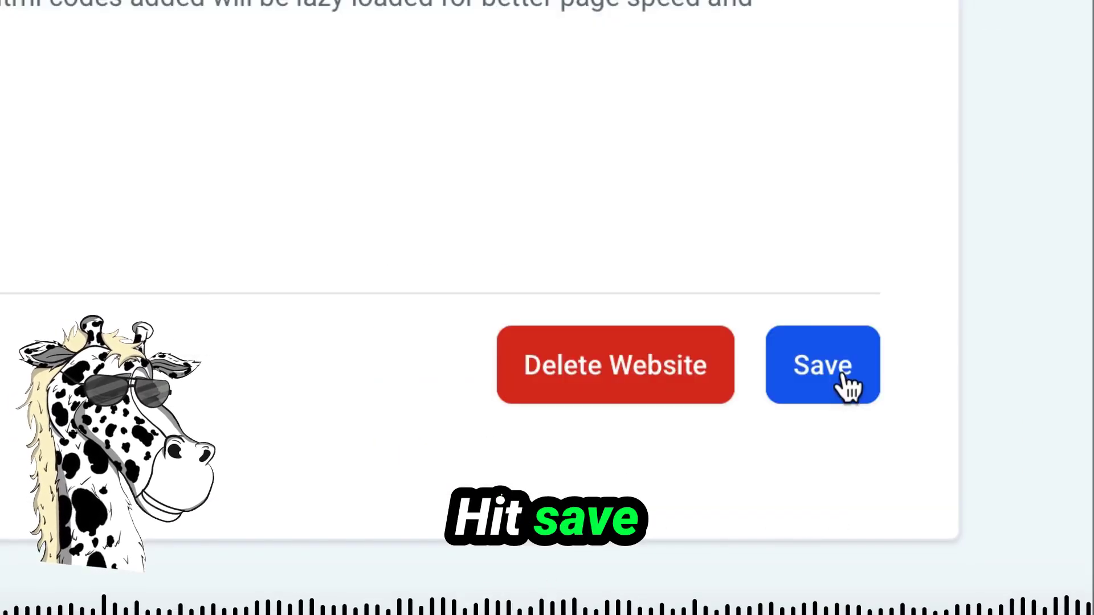
click(841, 371)
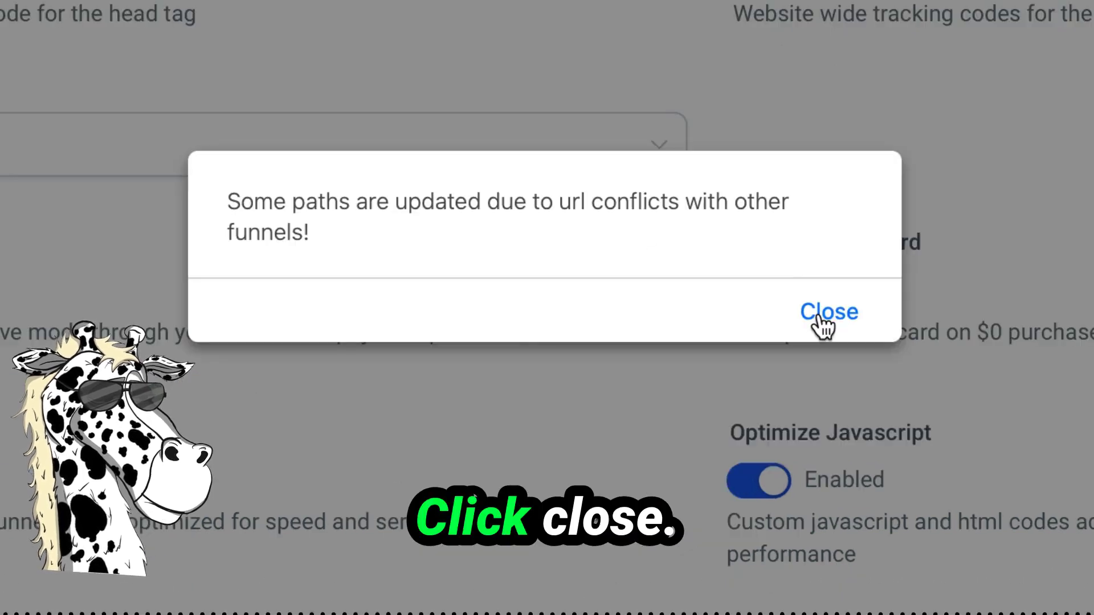
click(822, 317)
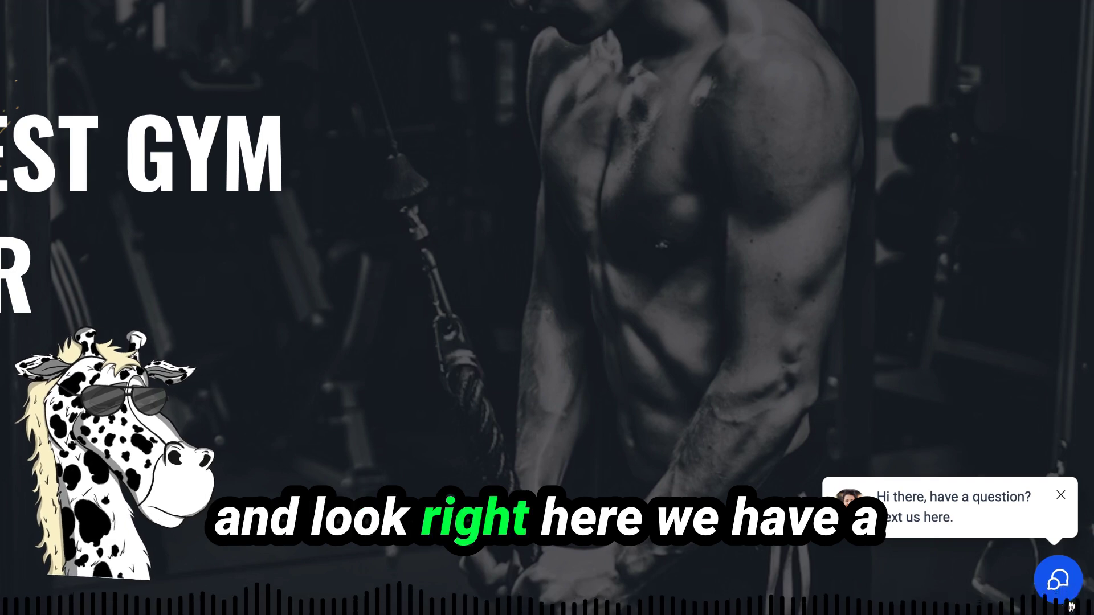
Step: Open the chat widget on the published gym site and look up pricing on the Calendly website
click(1062, 591)
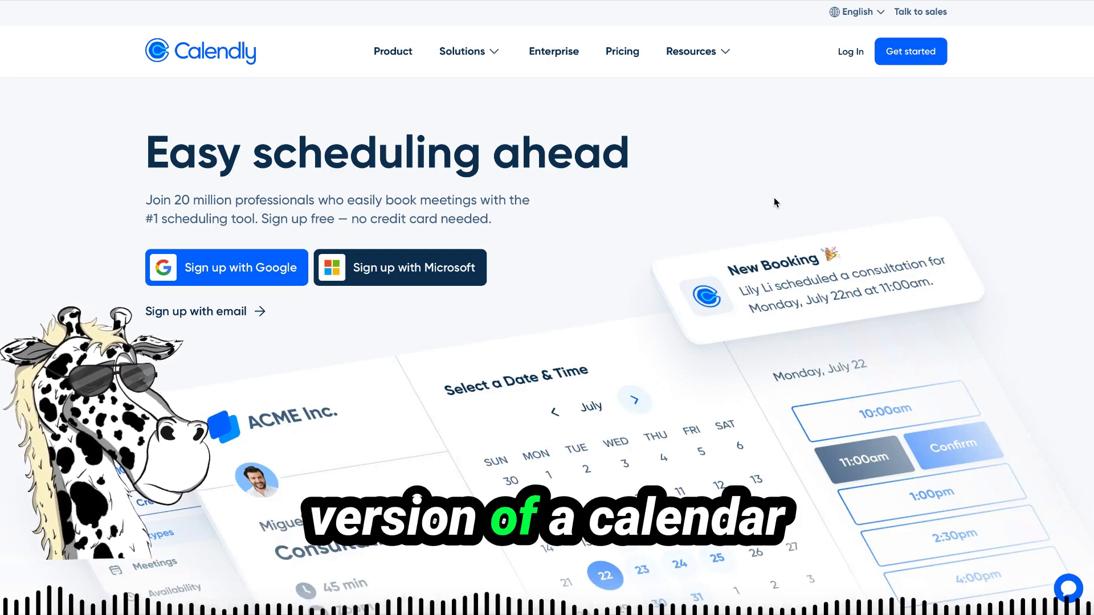
click(638, 53)
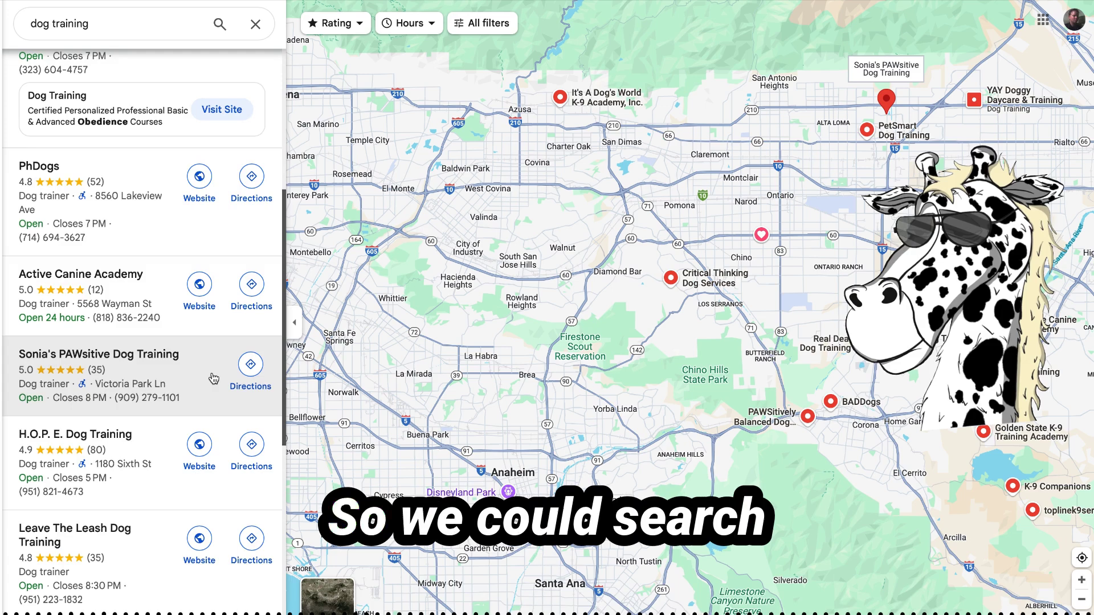
Step: Look through the dog training businesses on Google Maps and open the website of PhDogs
scroll(268, 168, down, 2)
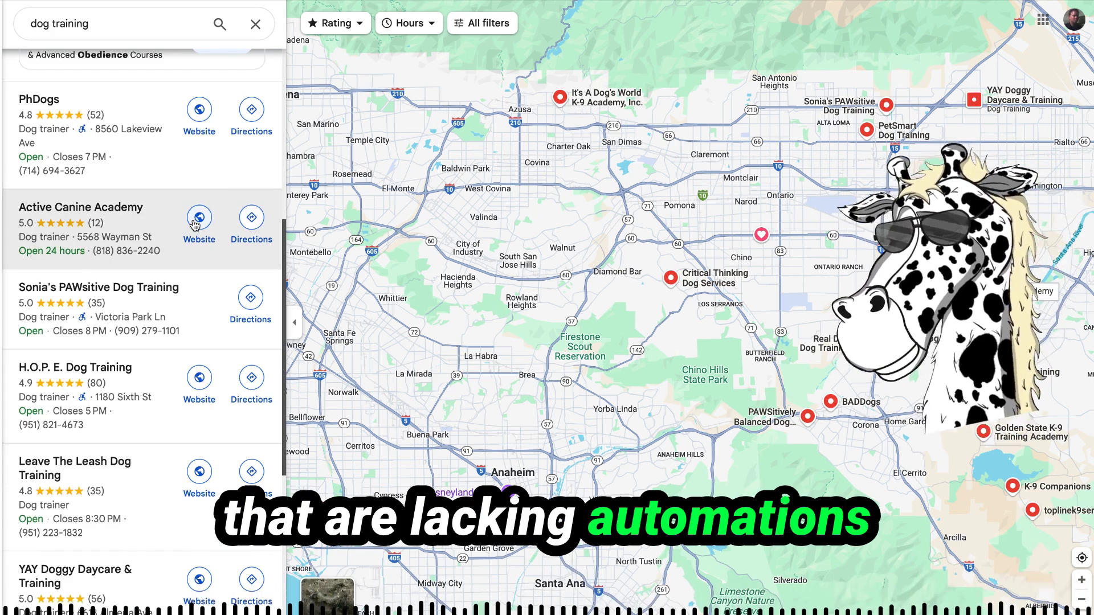
scroll(105, 177, up, 1)
click(105, 177)
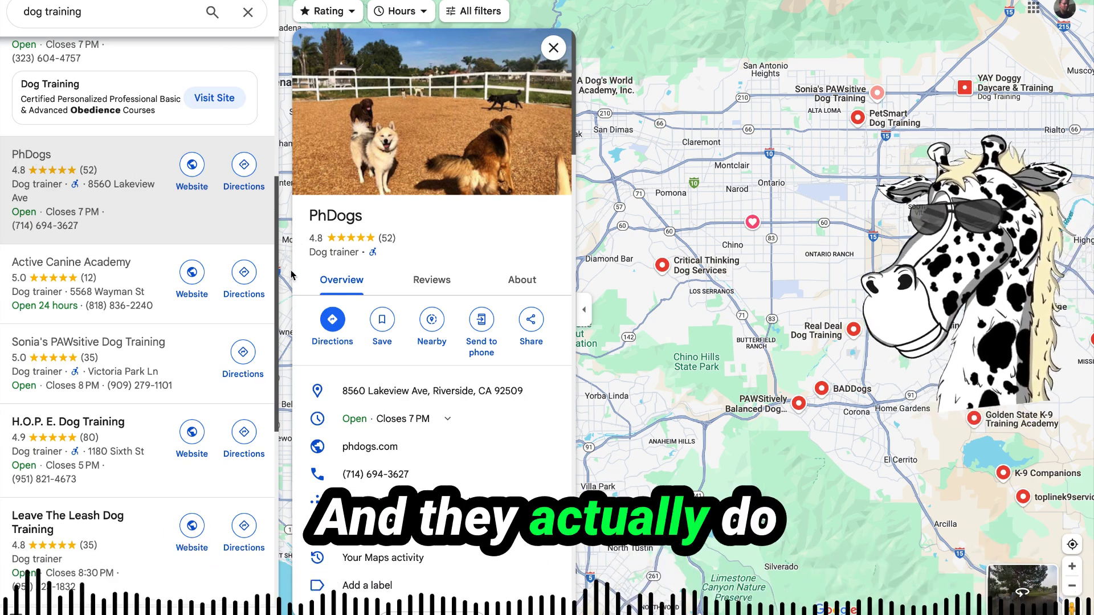
click(191, 167)
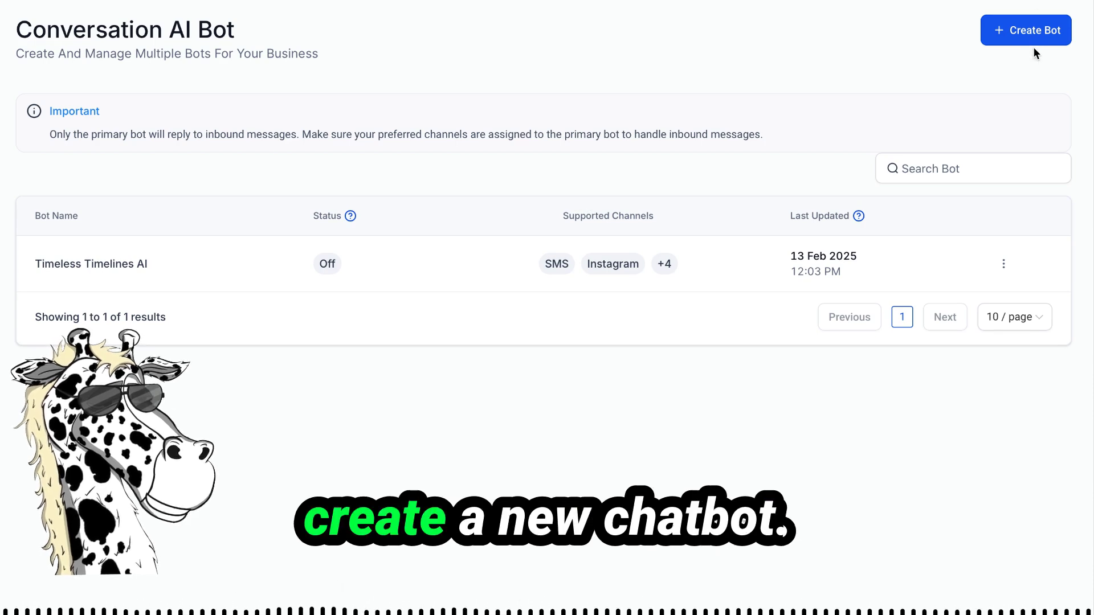
Step: Create a Conversation AI bot named PHDogs in HighLevel and add Instagram and Facebook to its supported channels
click(1039, 43)
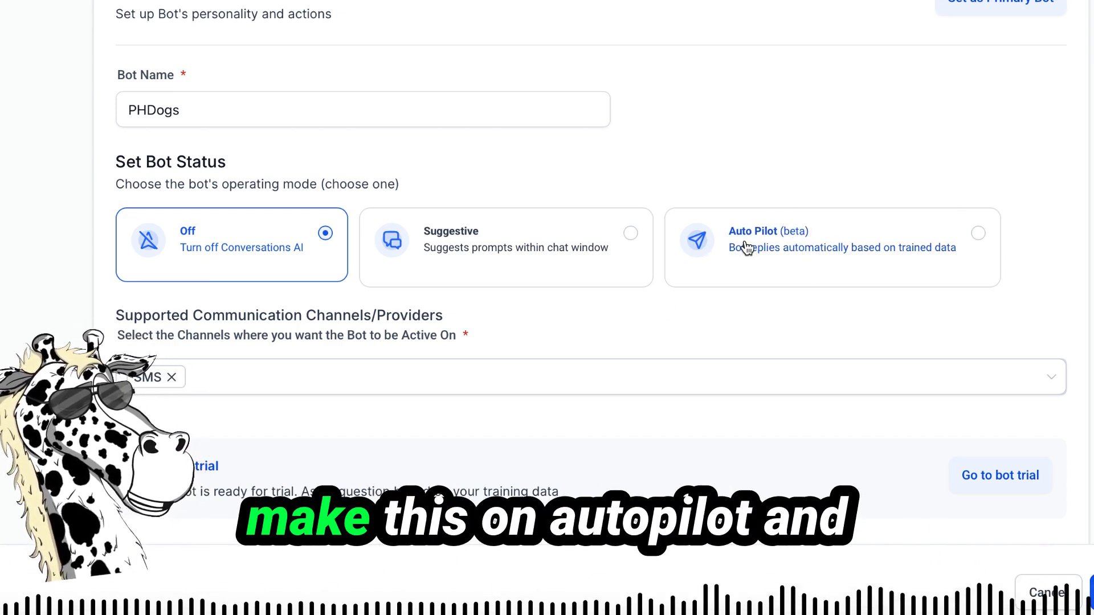
click(783, 275)
scroll(782, 274, down, 10)
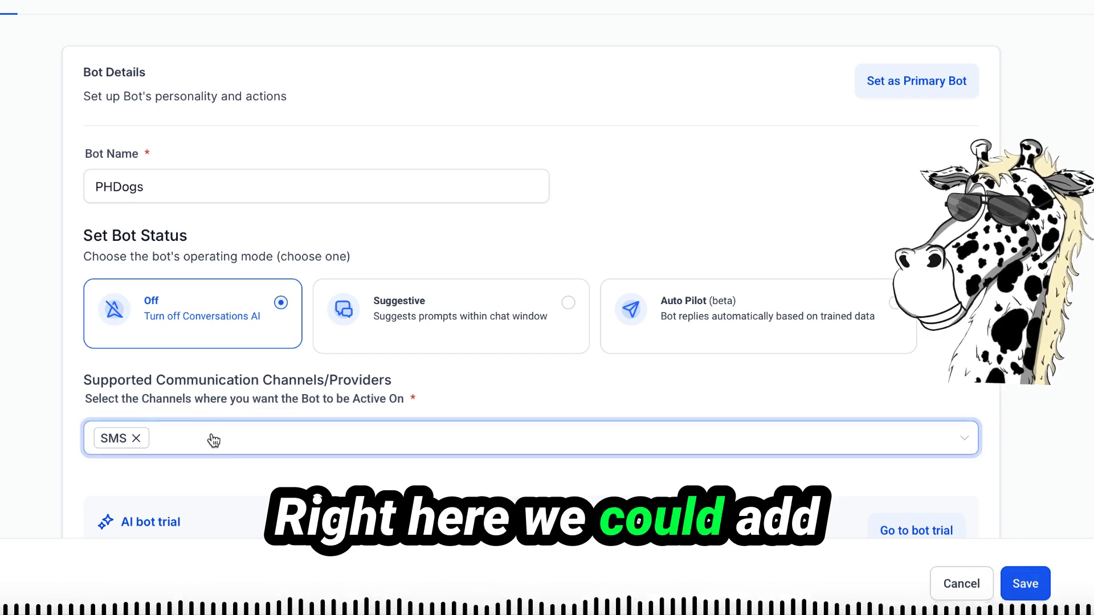
click(213, 442)
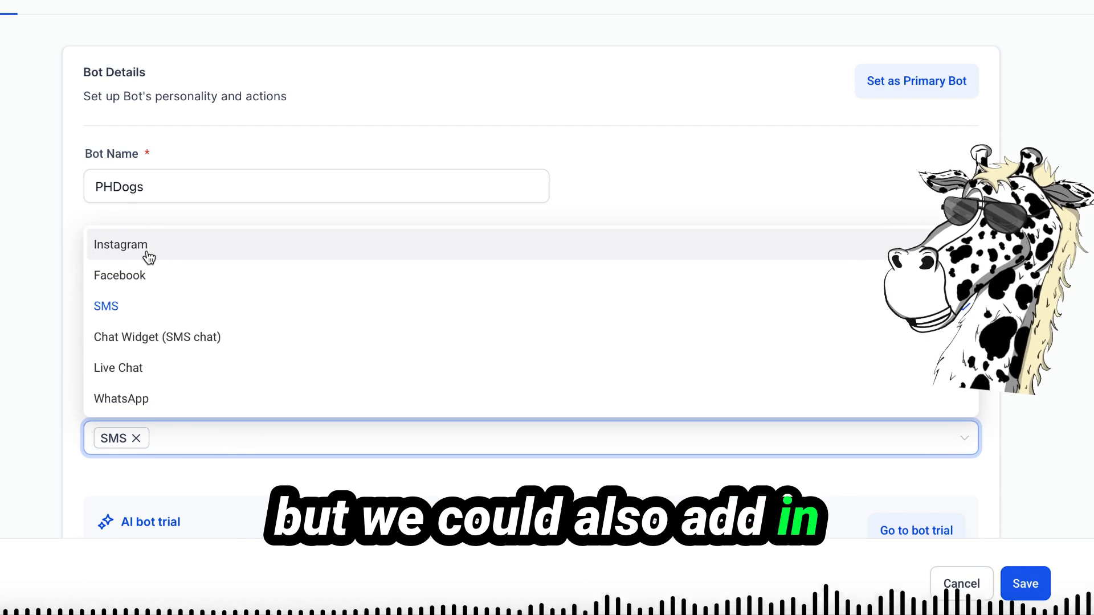
click(148, 254)
click(139, 277)
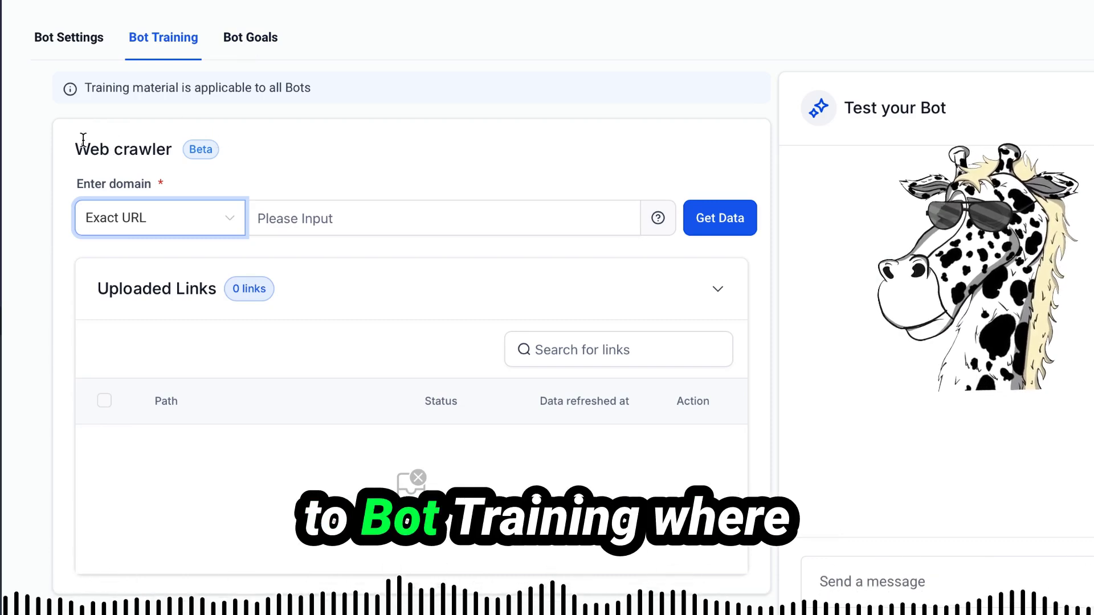
click(302, 218)
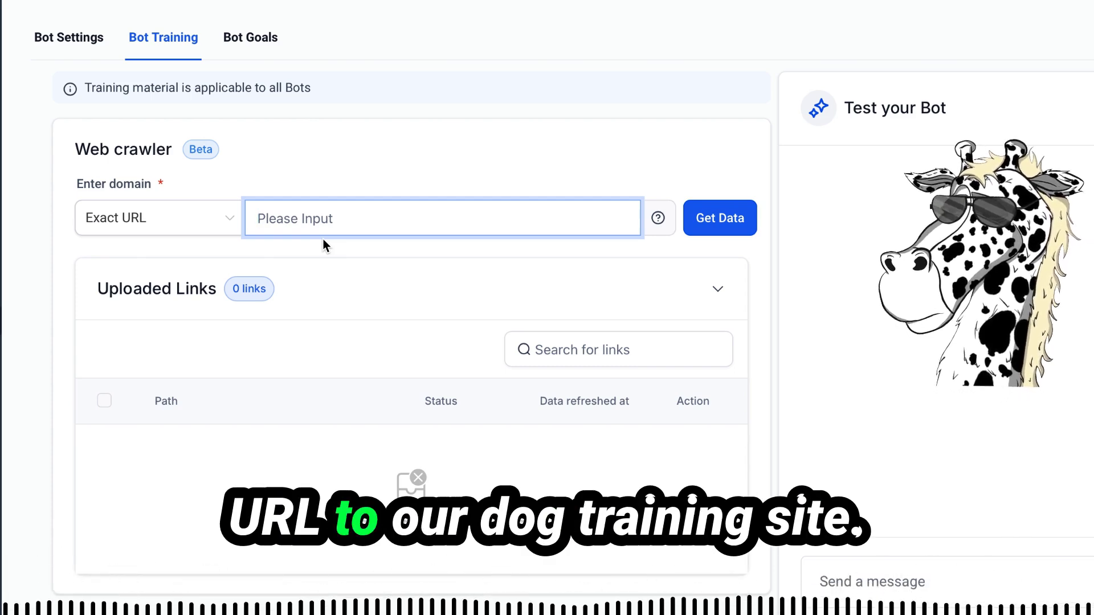
text(https://www.phdogs.com)
click(158, 220)
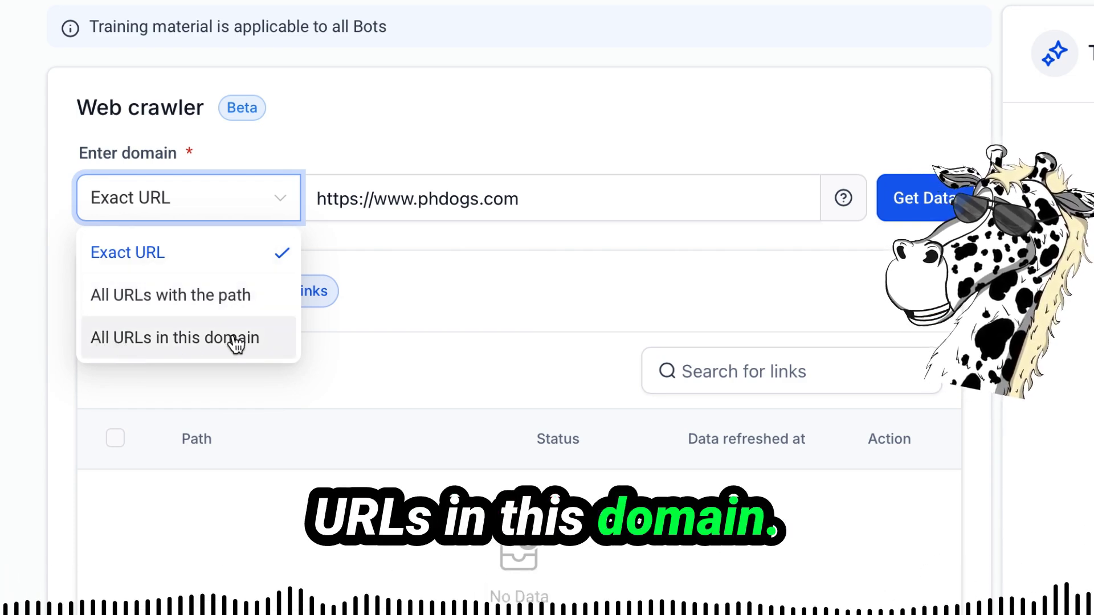
click(165, 345)
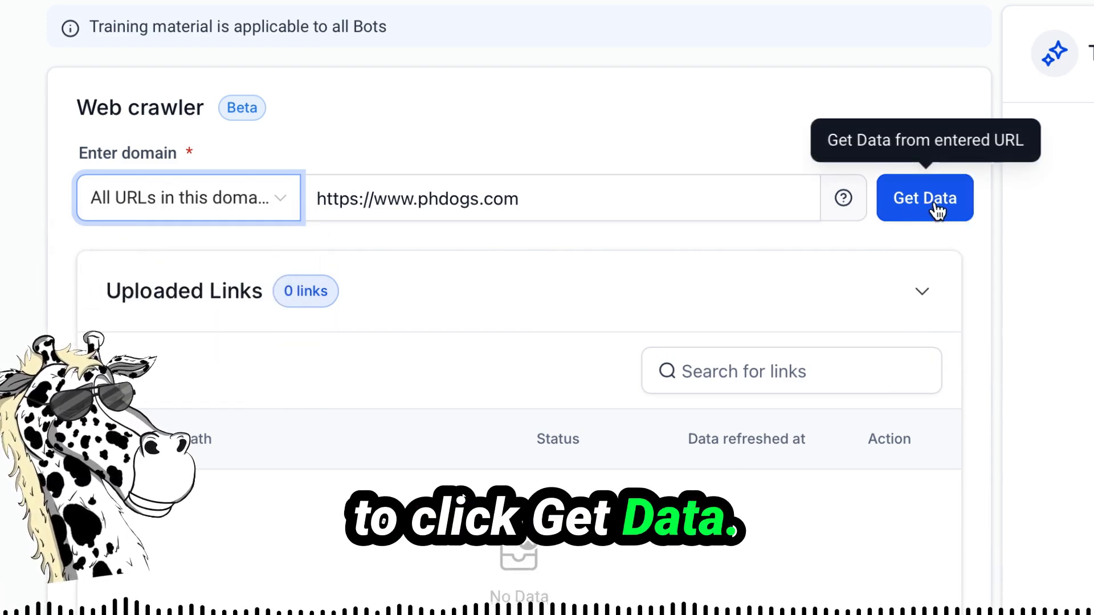
click(937, 209)
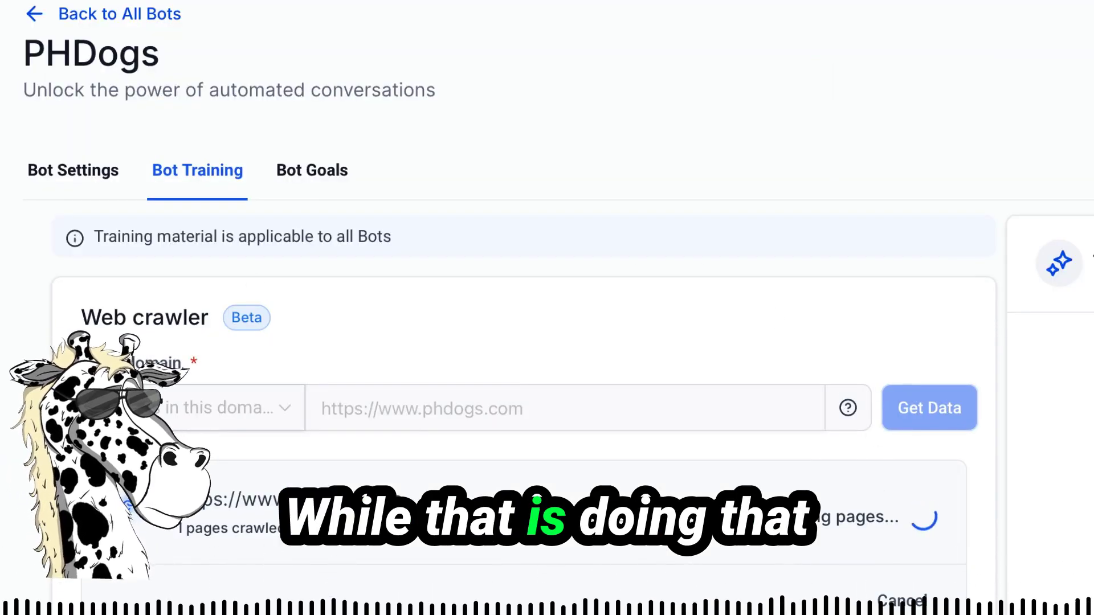
Step: Check the bot's goals and train the bot on the crawled PhDogs pages
click(311, 176)
scroll(338, 183, down, 5)
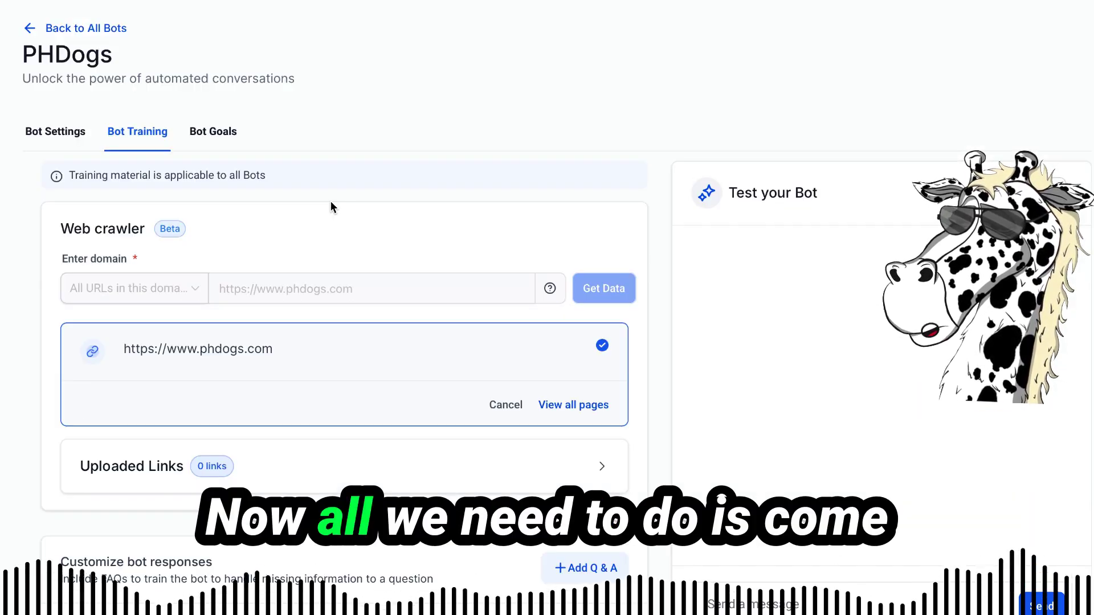
click(576, 415)
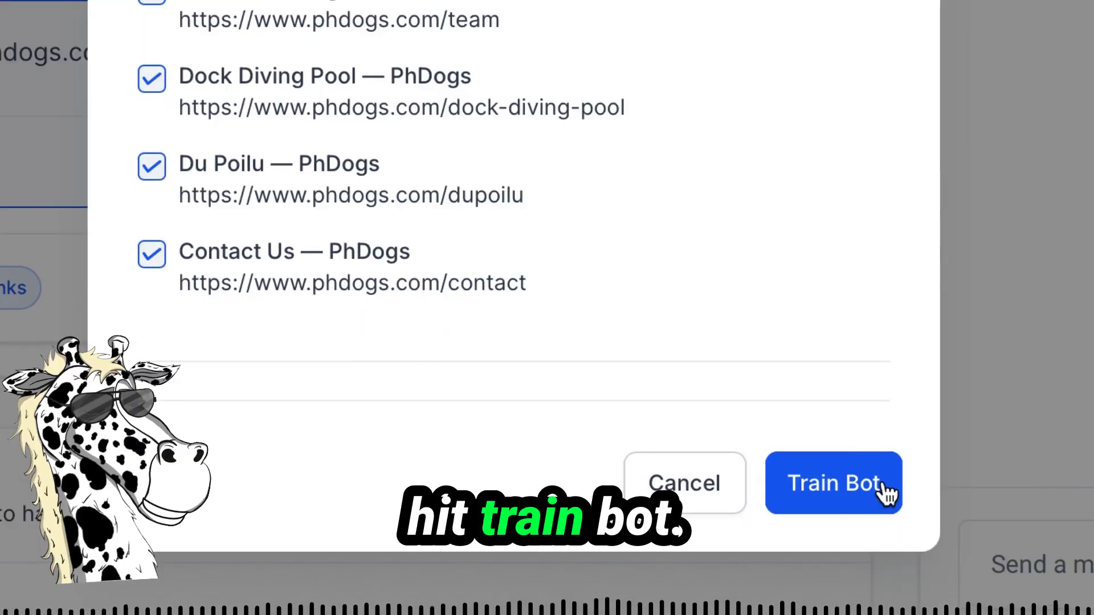
click(655, 567)
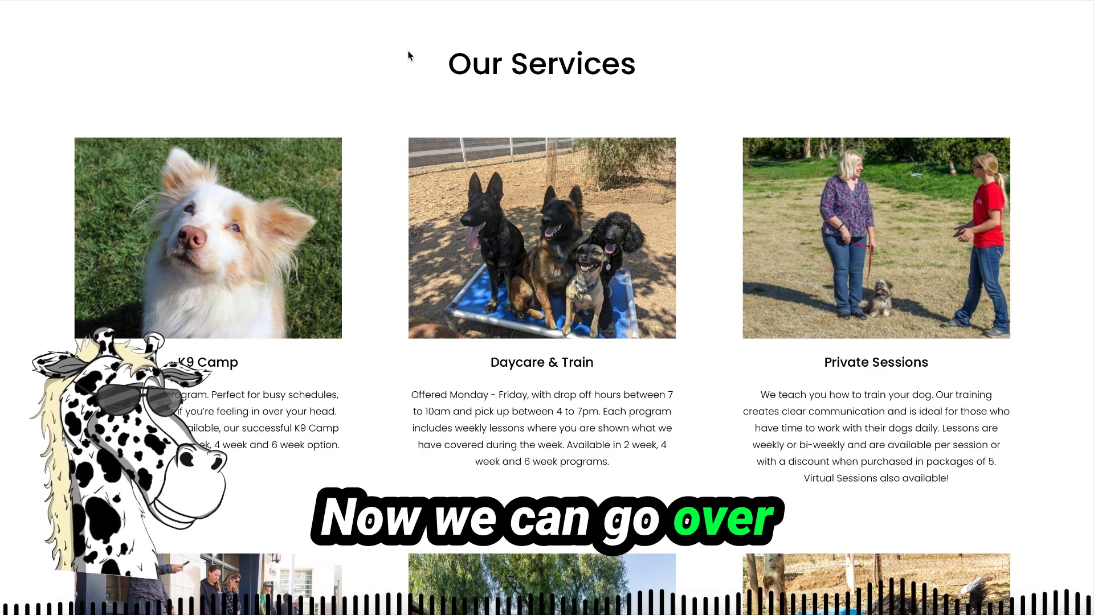
Step: Switch to the PhDogs website and read through its services
scroll(949, 80, down, 10)
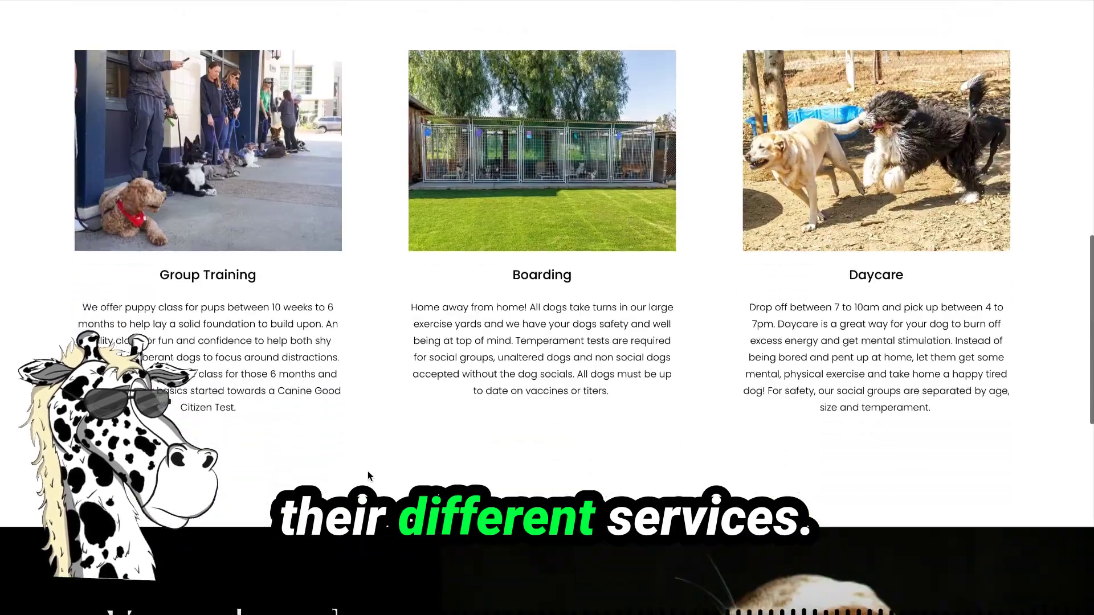